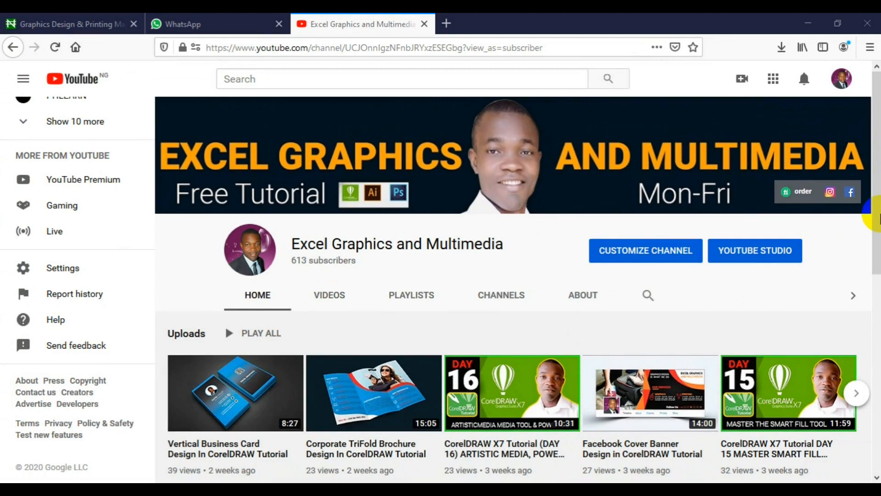
pyautogui.scroll(-3, 874, 216)
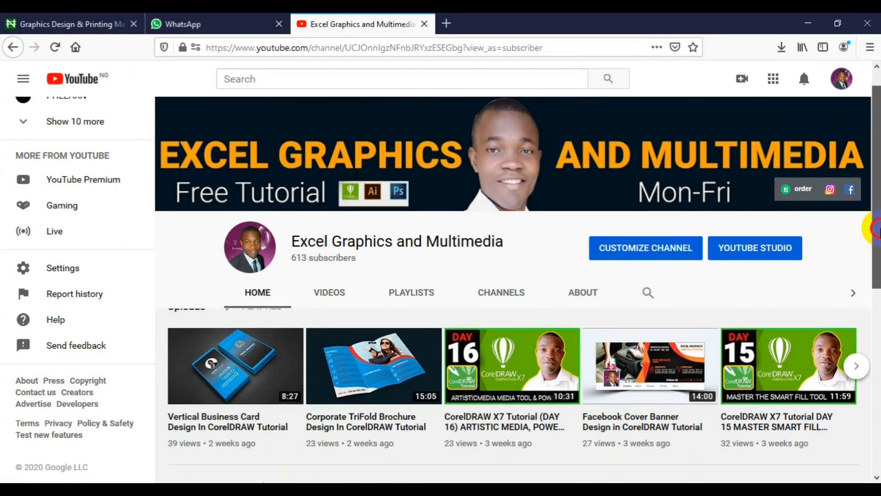
pyautogui.scroll(-3, 513, 289)
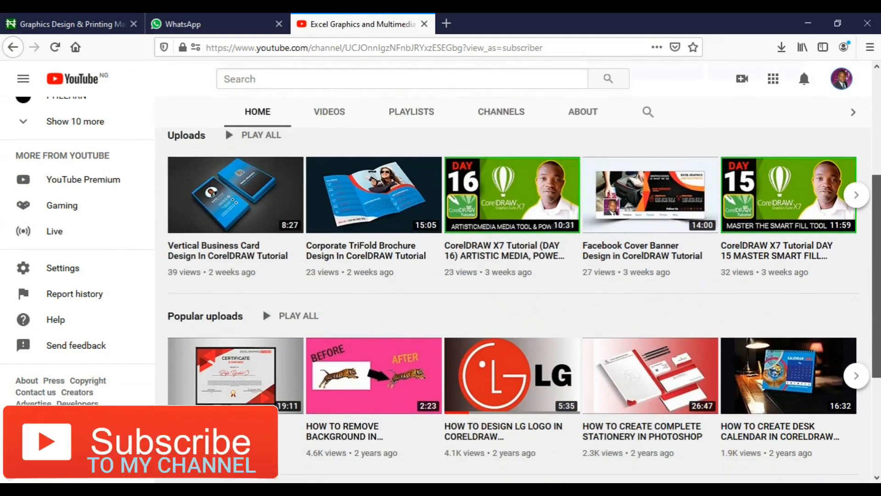
pyautogui.scroll(-1, 513, 303)
pyautogui.scroll(4, 512, 303)
pyautogui.scroll(3, 513, 276)
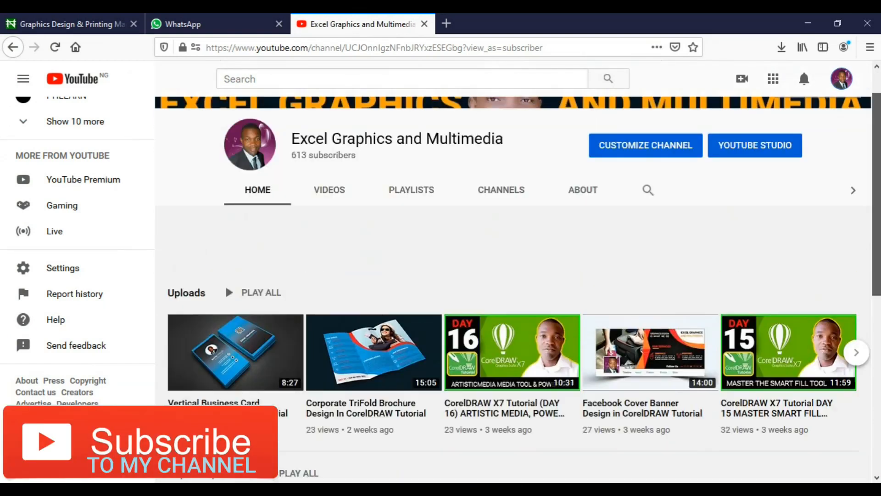
pyautogui.scroll(1, 513, 275)
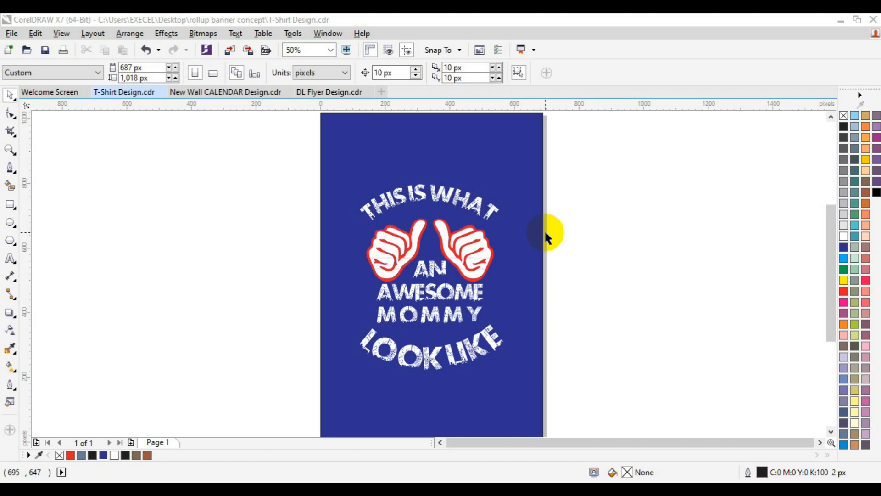
# - Move the finished T-shirt design off the page onto the empty area to its right and check its width and height
pyautogui.click(439, 270)
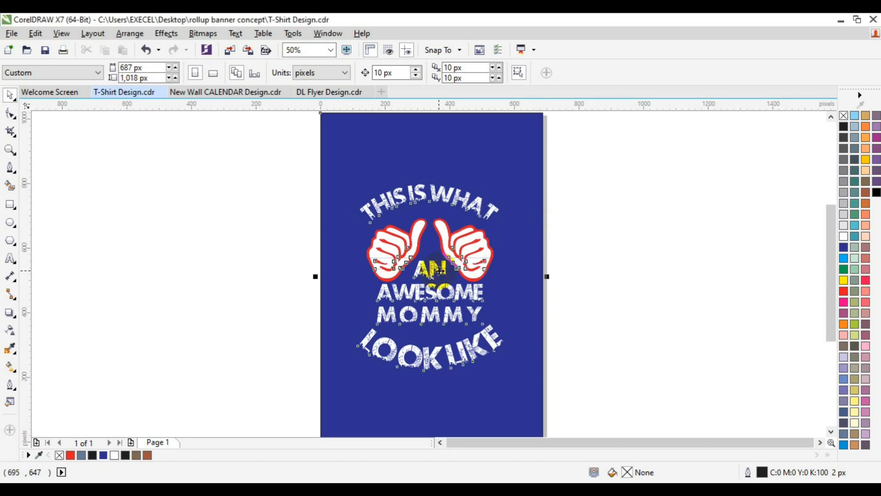
pyautogui.moveTo(440, 270); pyautogui.dragTo(702, 271)
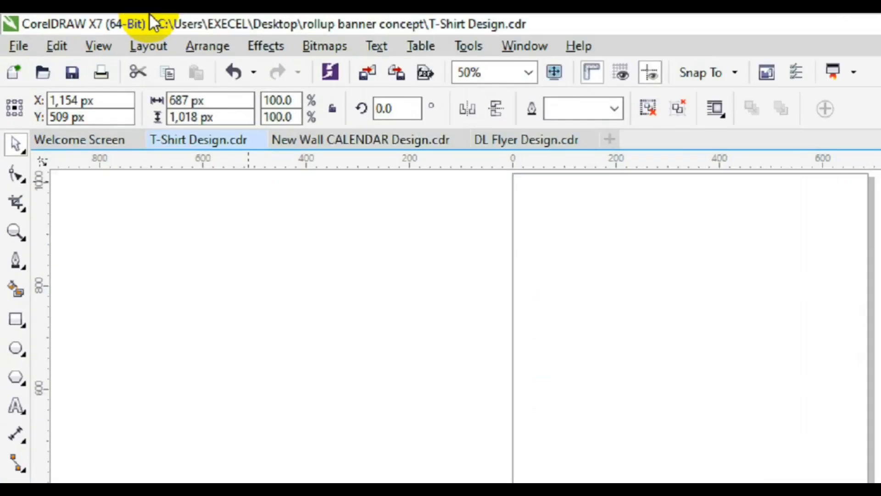
pyautogui.click(216, 97)
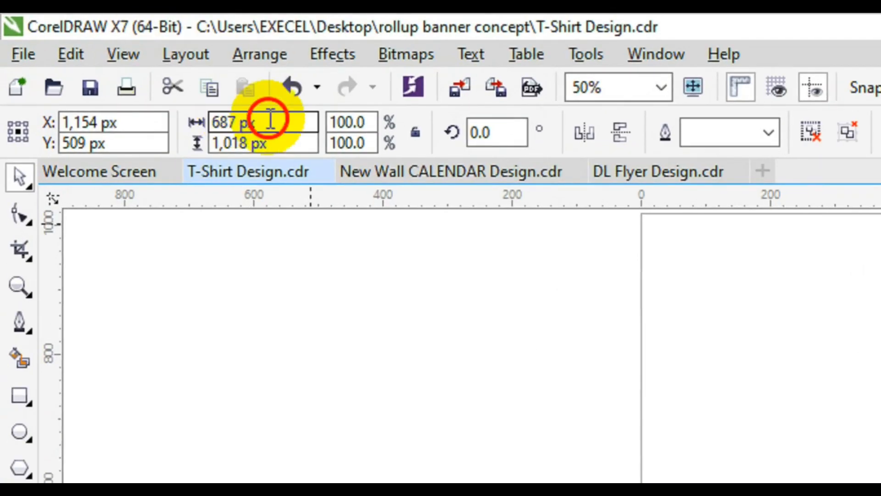
pyautogui.moveTo(271, 118); pyautogui.dragTo(197, 122)
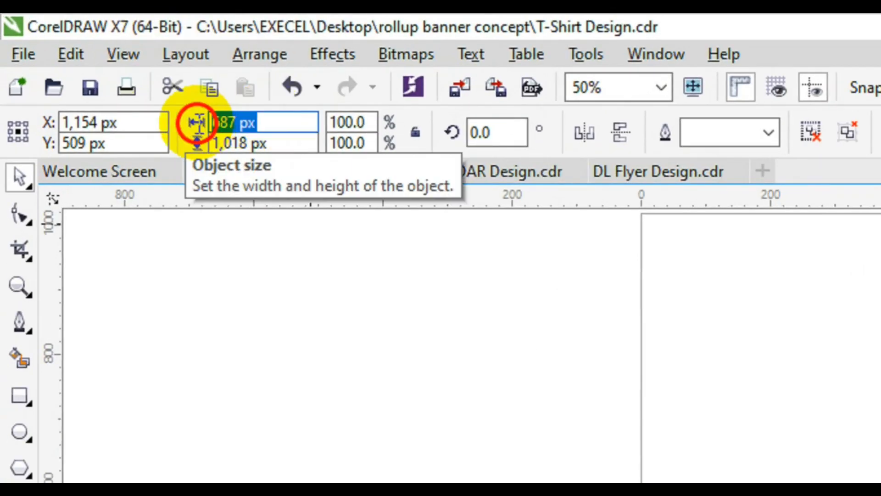
pyautogui.click(315, 137)
pyautogui.moveTo(316, 137); pyautogui.dragTo(197, 142)
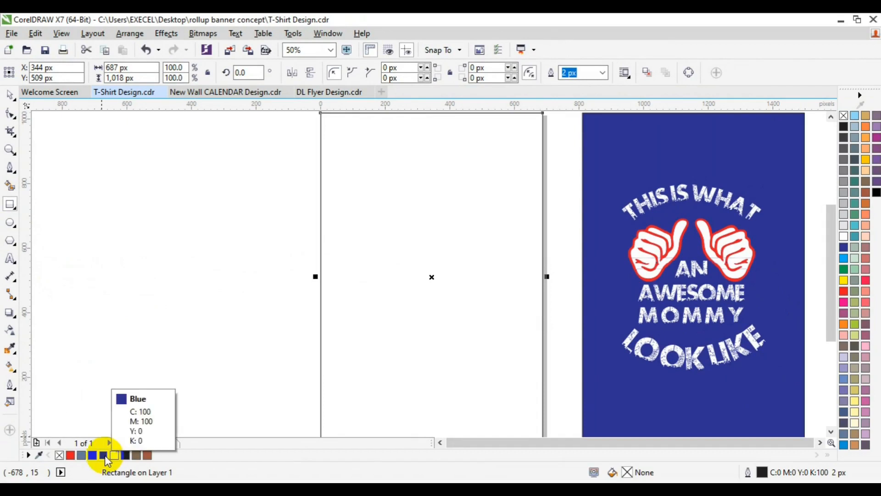
# - Fill the page-sized rectangle with Blue (C100 M100 Y0 K0) and place a vertical guideline through its centre at X 344 px
pyautogui.click(104, 456)
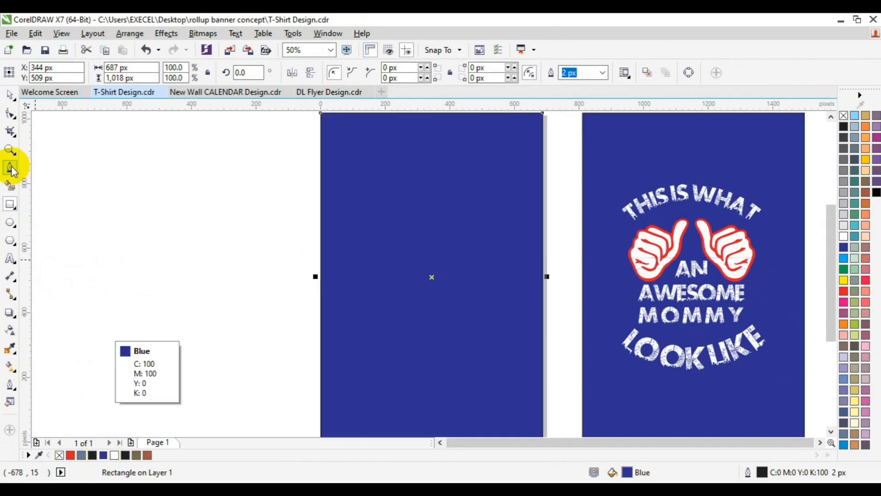
pyautogui.click(30, 237)
pyautogui.moveTo(30, 237); pyautogui.dragTo(431, 218)
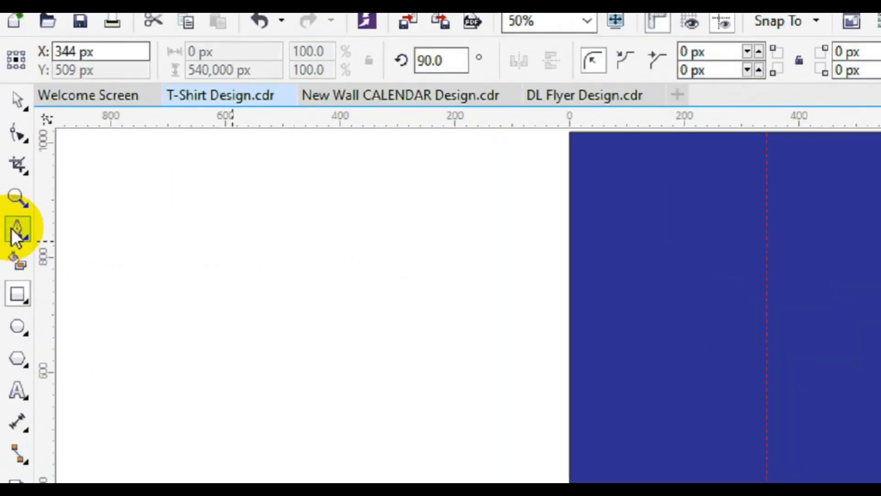
# - Draw a straight horizontal line about 464 px long across the upper part of the blue rectangle with the Pen tool
pyautogui.click(13, 231)
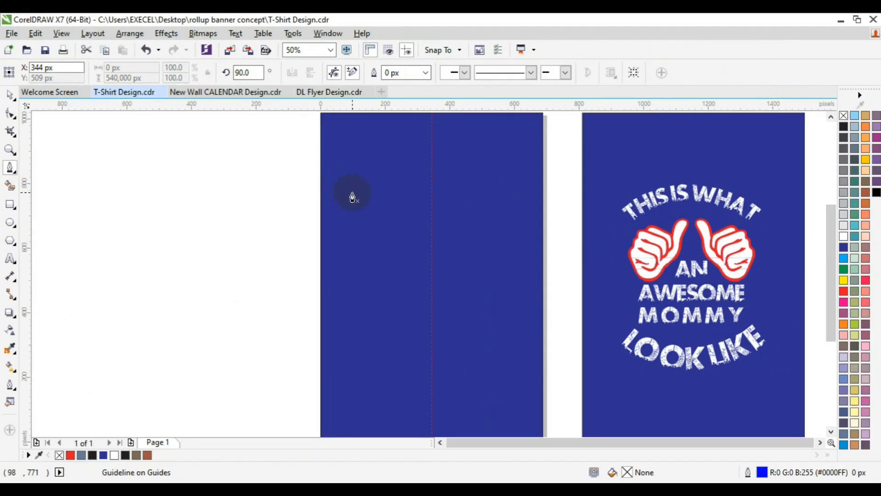
pyautogui.click(353, 193)
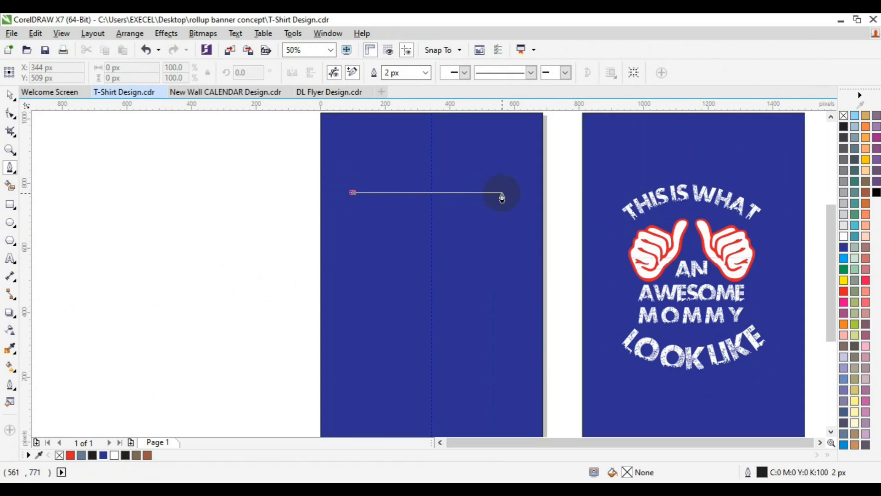
pyautogui.doubleClick(503, 193)
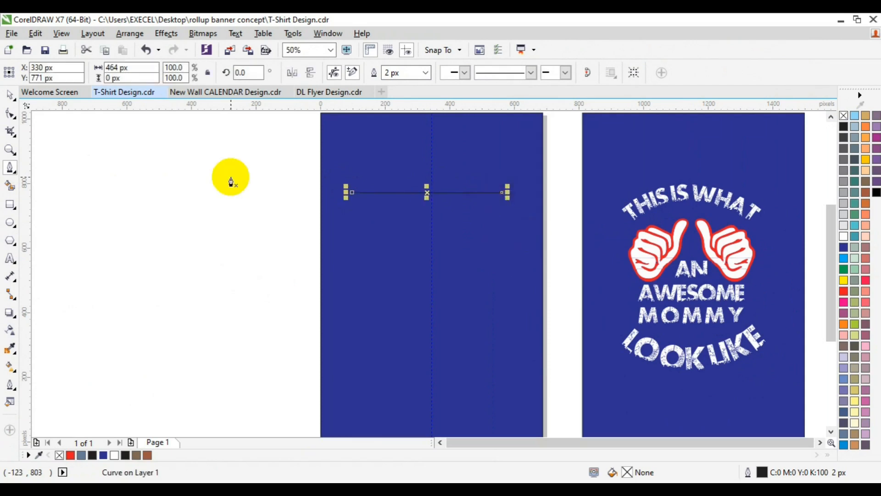
pyautogui.moveTo(33, 192); pyautogui.dragTo(350, 177)
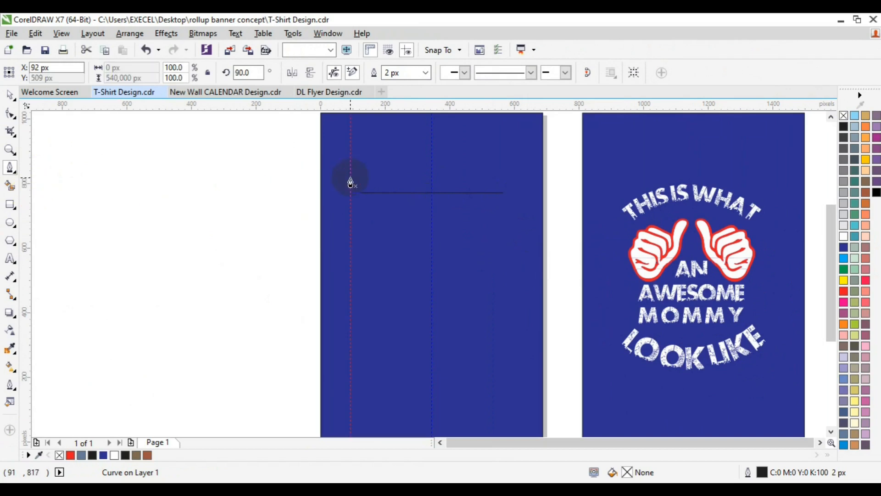
pyautogui.click(10, 95)
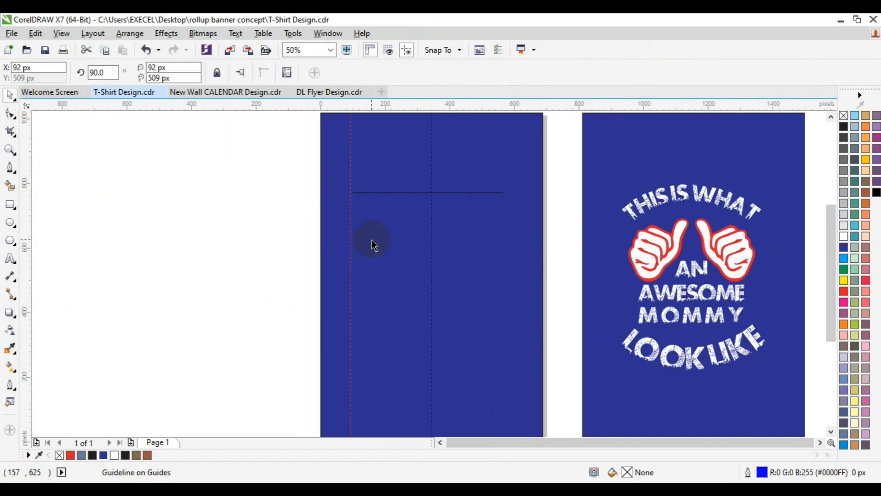
pyautogui.press('Delete')
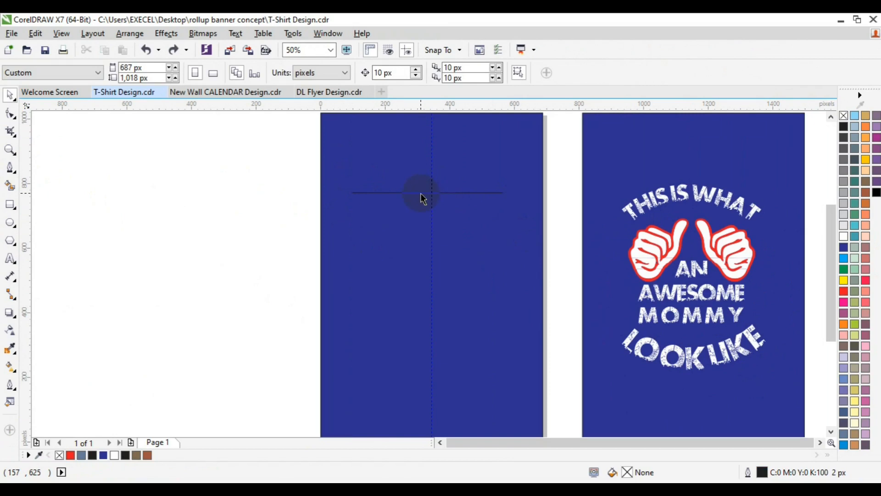
# - Centre the horizontal line on the page, then move it straight up along the guideline to about Y 771 px
pyautogui.click(421, 195)
pyautogui.press('p')
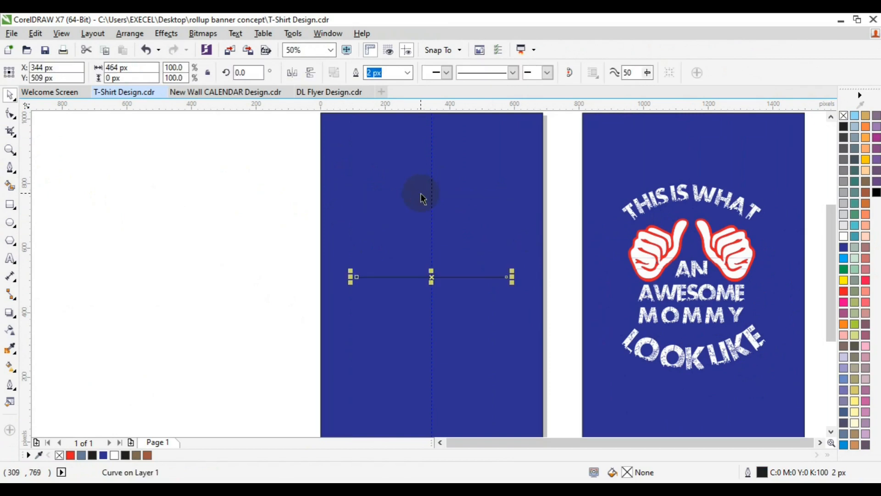
pyautogui.moveTo(431, 277); pyautogui.dragTo(435, 193)
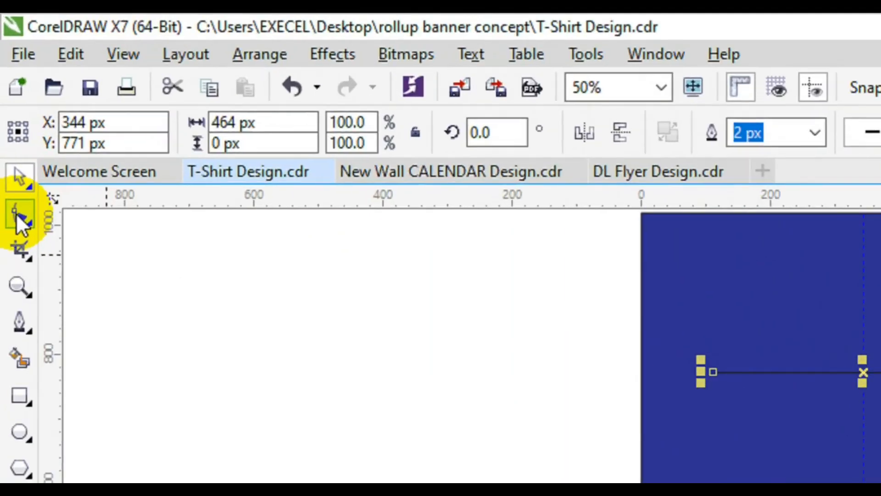
# - Convert the straight line to a curve with the Shape tool and bend it upward into an even arch about 78 px high
pyautogui.click(9, 115)
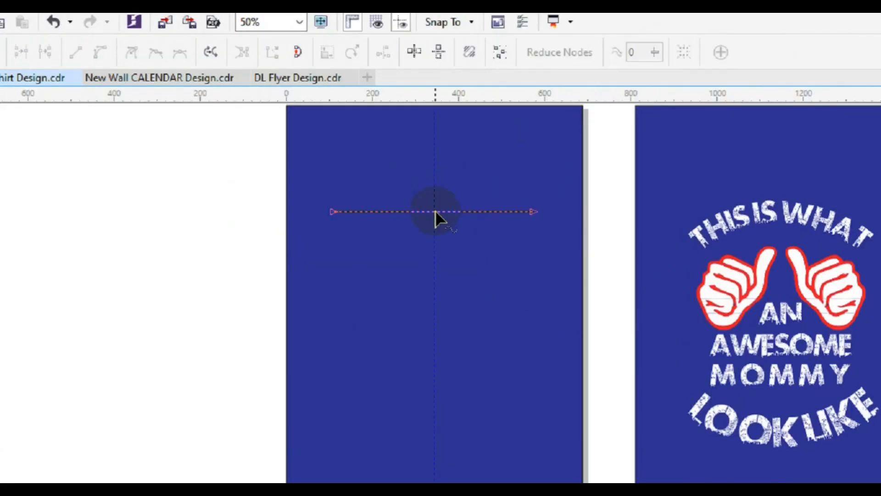
pyautogui.rightClick(436, 212)
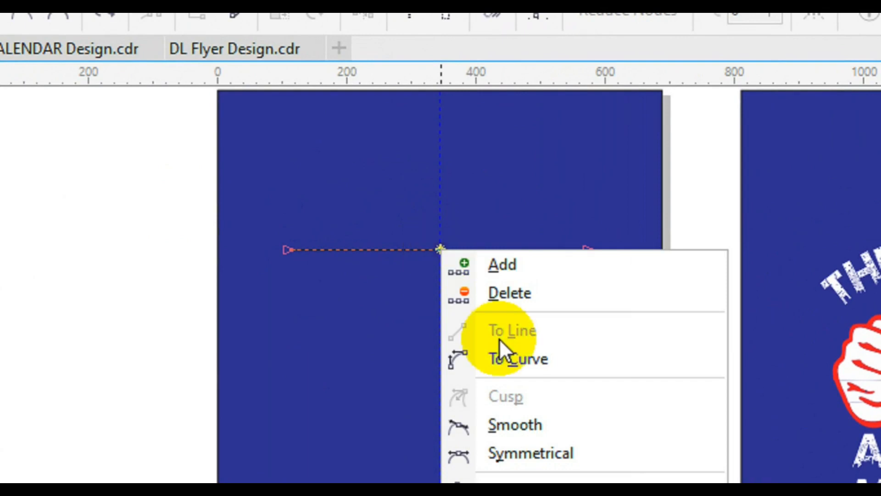
pyautogui.click(513, 365)
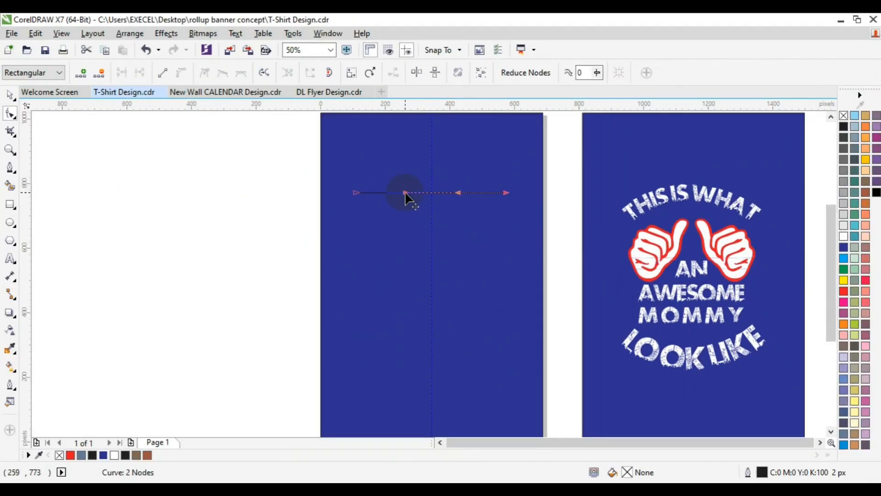
pyautogui.moveTo(406, 195); pyautogui.dragTo(407, 154)
pyautogui.moveTo(457, 193); pyautogui.dragTo(463, 167)
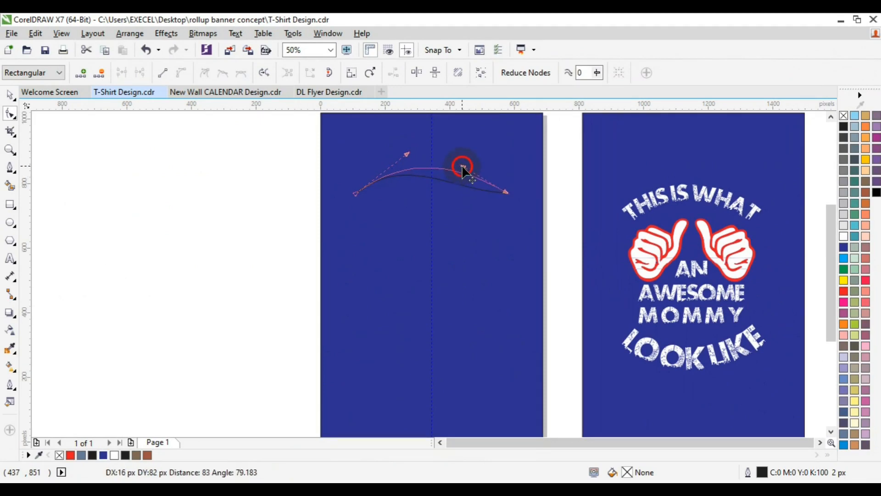
pyautogui.moveTo(462, 166); pyautogui.dragTo(463, 166)
pyautogui.press('space')
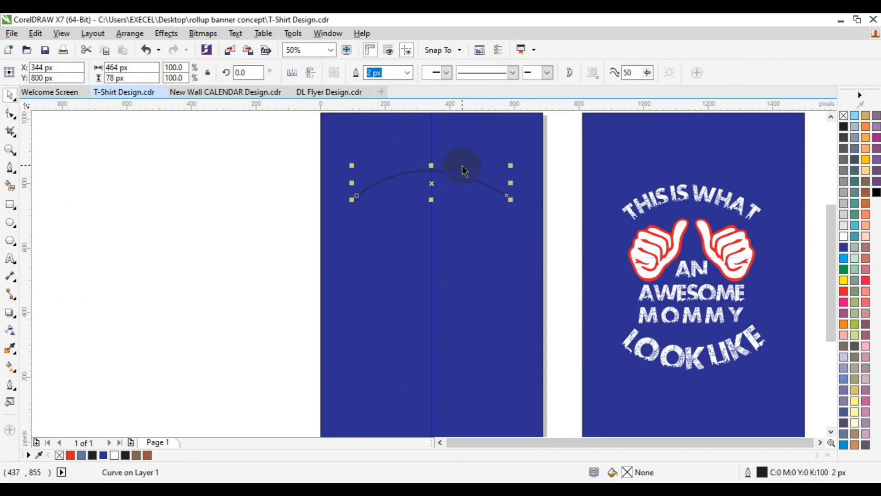
# - Lower the arch on the page to about Y 737 px, keeping it centred on the guideline
pyautogui.press('Down')
pyautogui.press('Down')
pyautogui.press('Down')
pyautogui.press('Down')
pyautogui.press('Down')
pyautogui.press('Down')
pyautogui.press('Down')
pyautogui.press('Down')
pyautogui.press('Down')
pyautogui.press('Down')
pyautogui.press('Down')
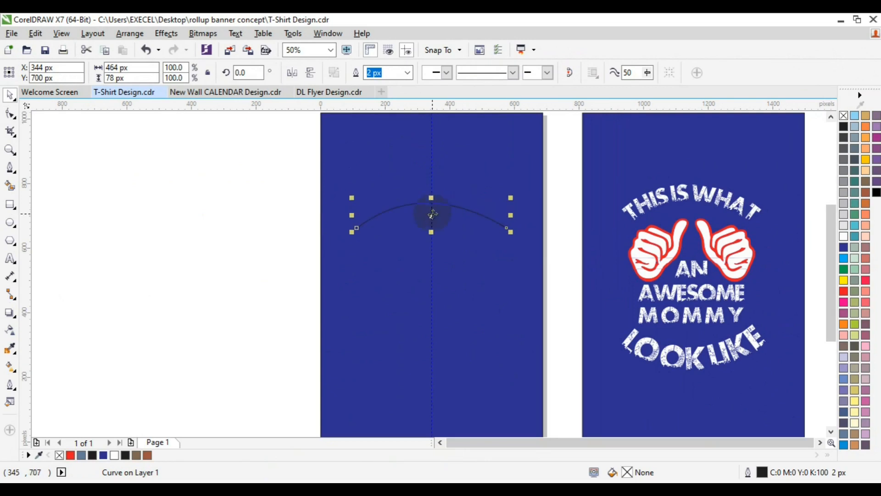
pyautogui.moveTo(434, 214); pyautogui.dragTo(438, 203)
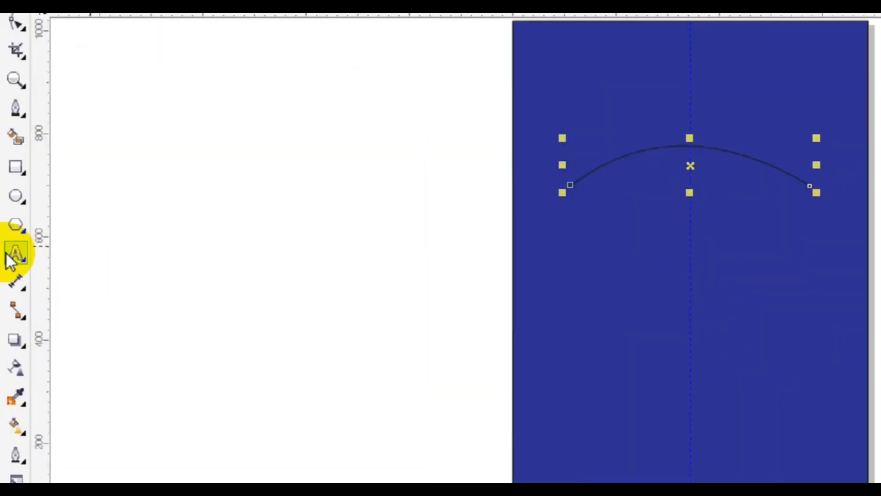
# - Add the artistic text "THIS IS WHAT" on the empty area left of the page
pyautogui.click(9, 260)
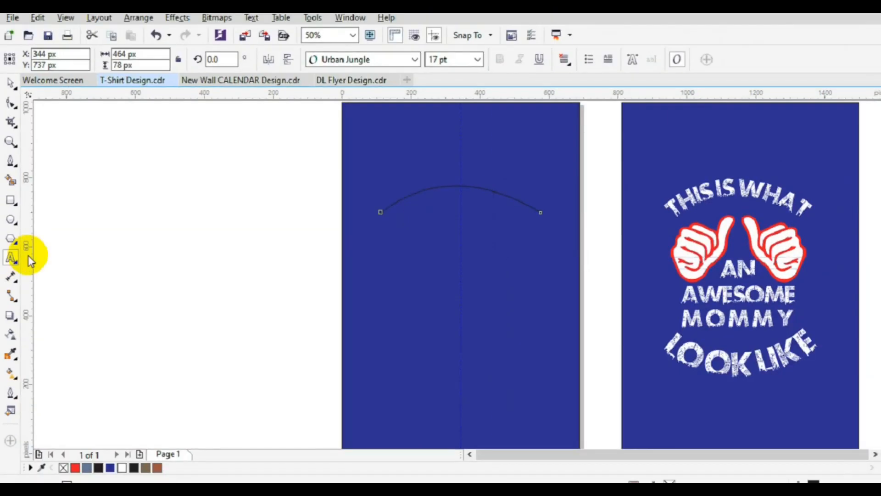
pyautogui.click(276, 261)
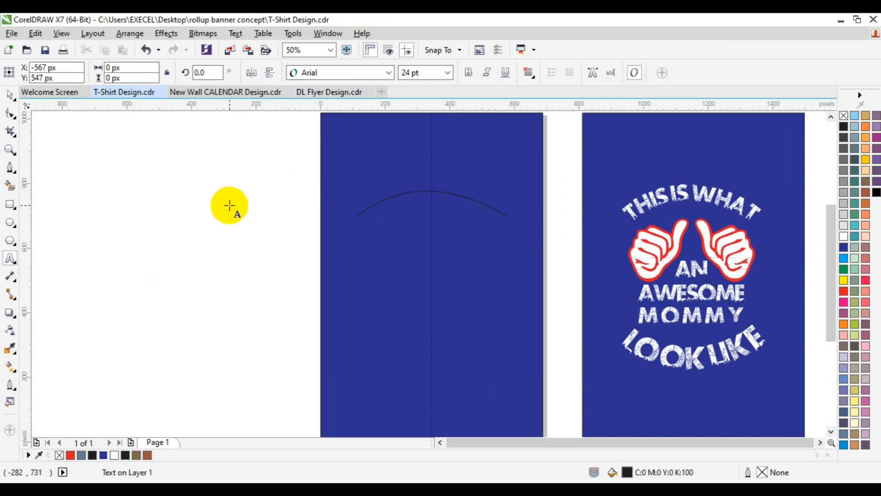
pyautogui.write('THIS')
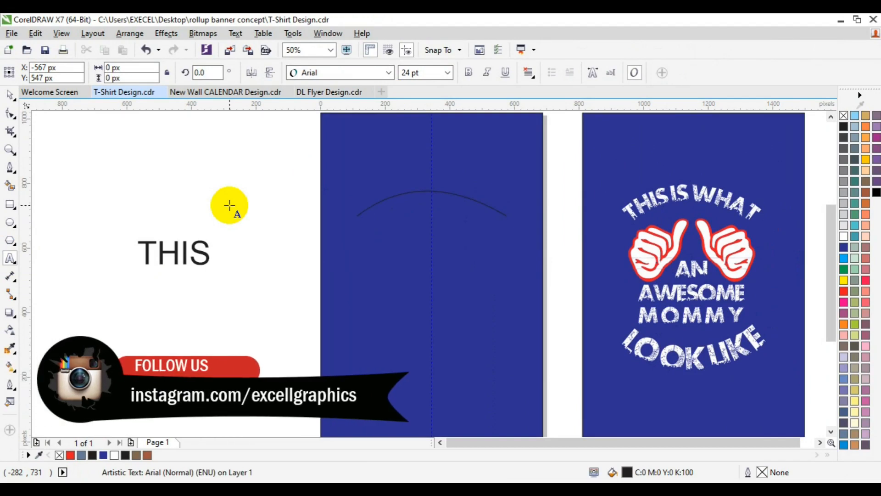
pyautogui.write(' IS WHAT')
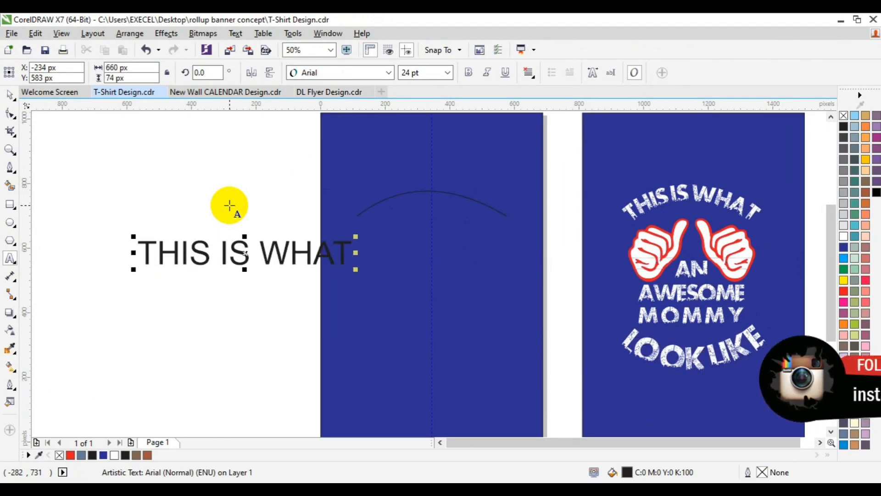
# - Set the whole "THIS IS WHAT" text to 17 pt in the Urban Jungle font
pyautogui.hotkey('ctrl', 'a')
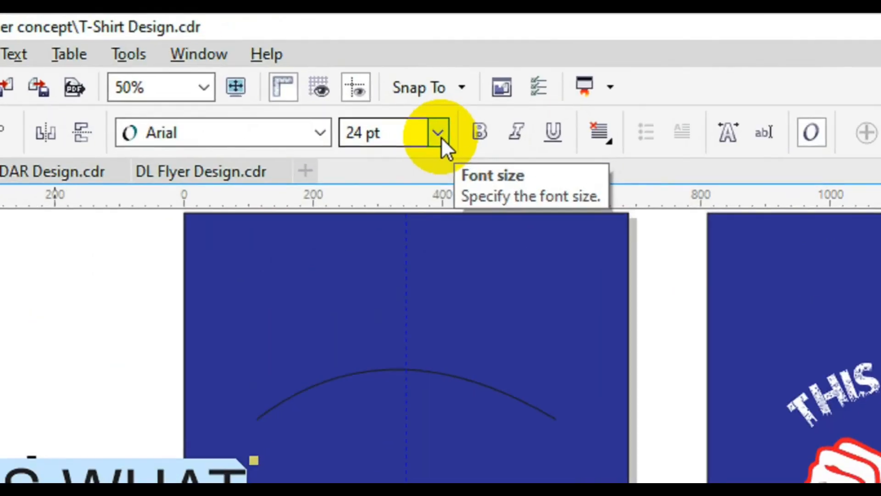
pyautogui.click(449, 74)
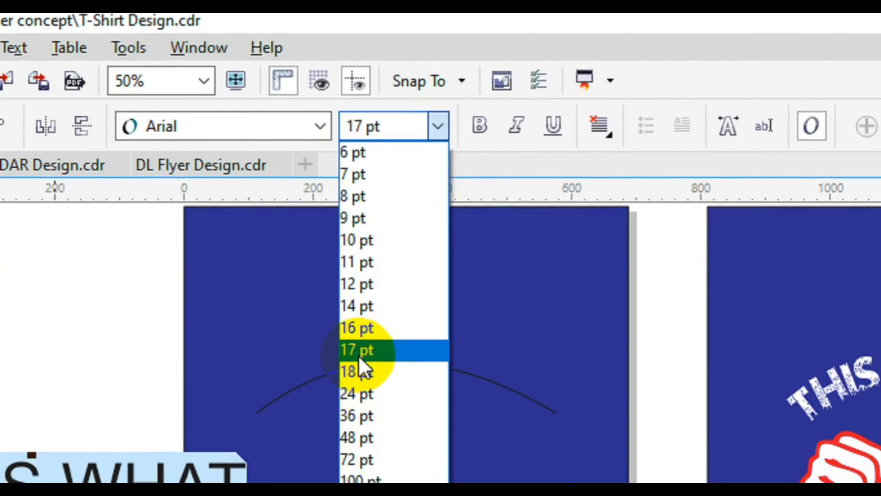
pyautogui.click(359, 355)
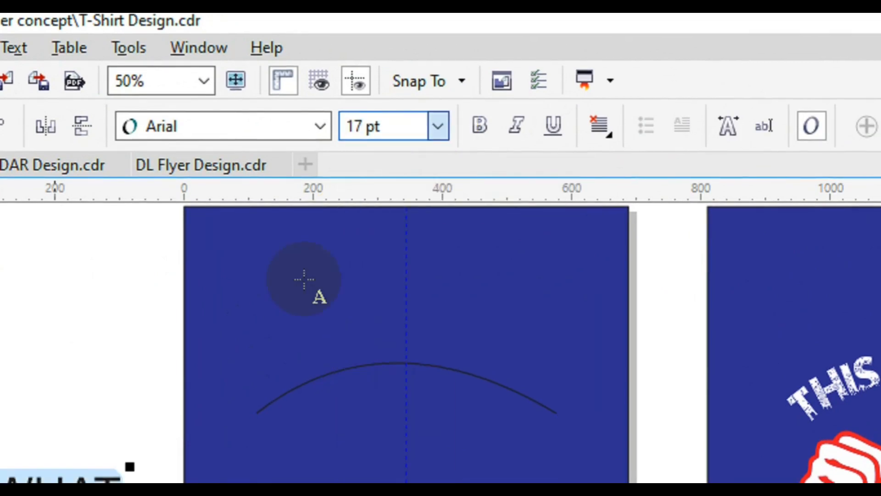
pyautogui.click(320, 134)
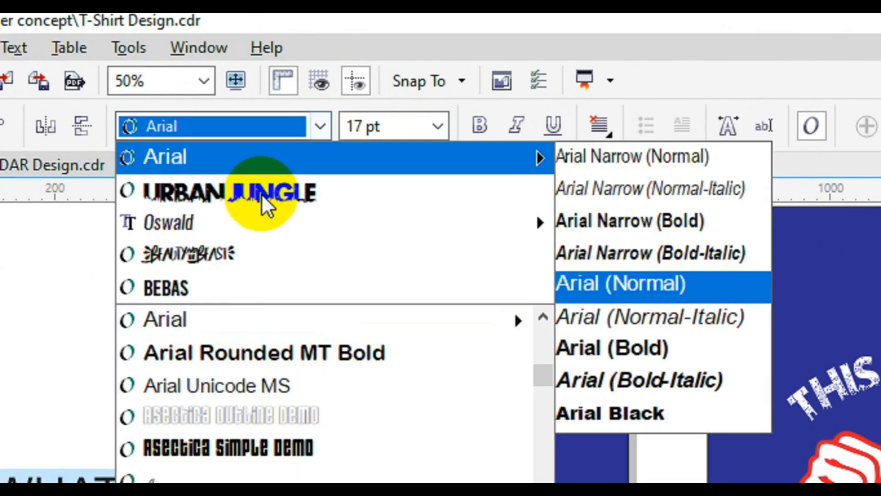
pyautogui.click(261, 196)
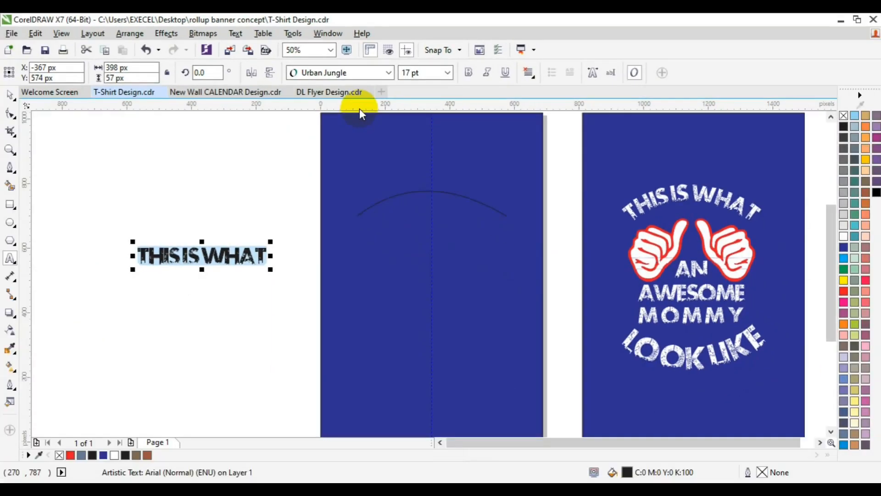
# - Fit the "THIS IS WHAT" text to the arch, starting it at the vertical guideline
pyautogui.click(236, 37)
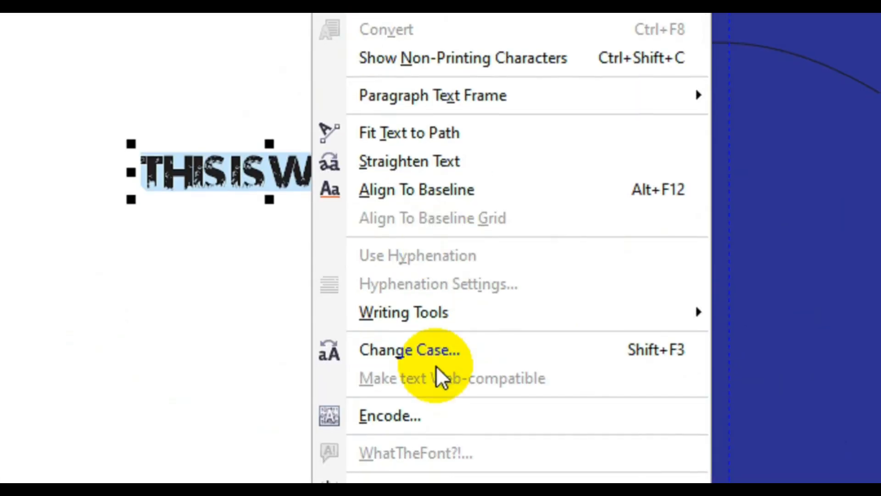
pyautogui.click(454, 138)
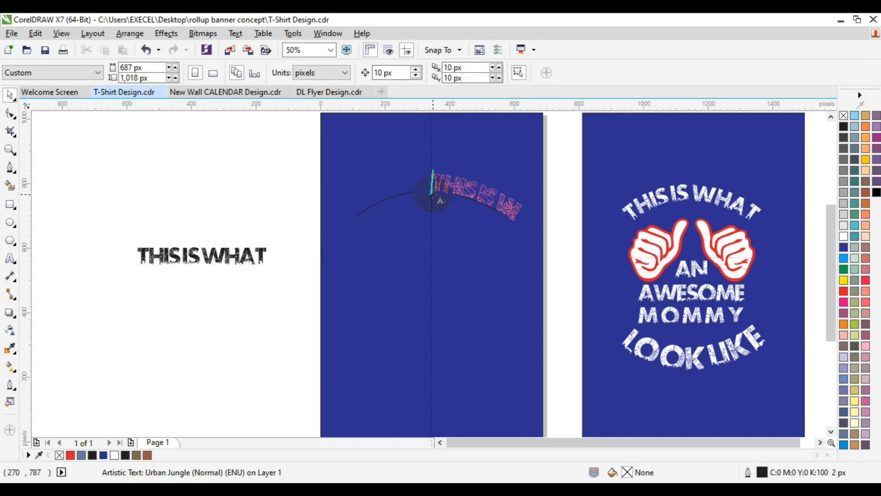
pyautogui.click(433, 194)
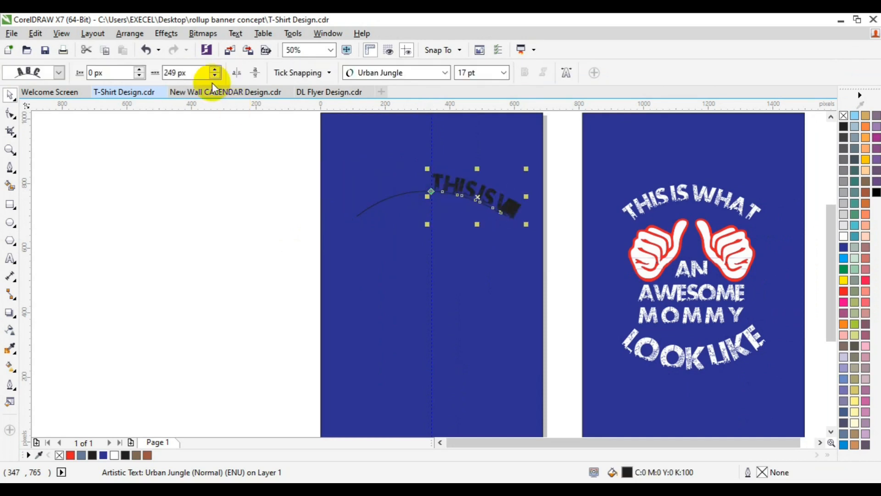
# - Reduce the fitted text's offset along the arch in small increments to 231 px
pyautogui.click(214, 76)
pyautogui.click(214, 77)
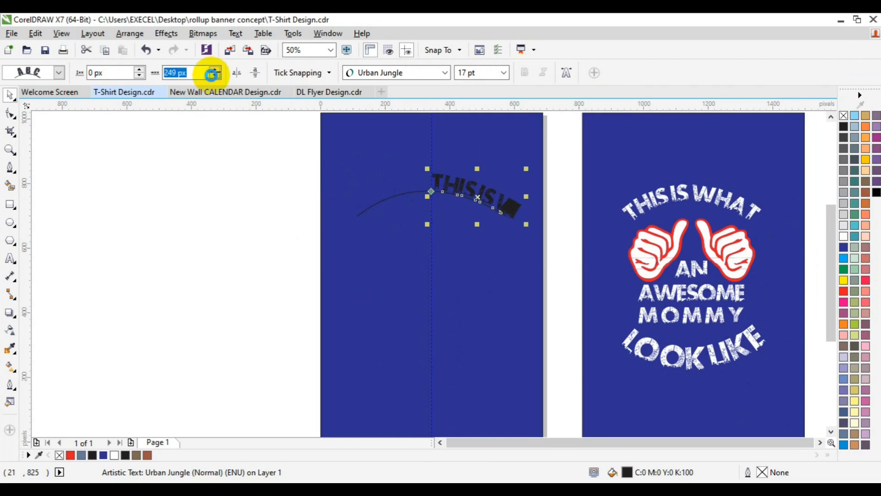
pyautogui.click(215, 76)
pyautogui.click(215, 76)
pyautogui.click(215, 77)
pyautogui.click(215, 76)
pyautogui.click(214, 76)
pyautogui.click(215, 76)
pyautogui.click(214, 77)
pyautogui.click(214, 76)
pyautogui.click(214, 76)
pyautogui.click(215, 76)
pyautogui.click(214, 76)
pyautogui.click(214, 76)
pyautogui.click(214, 76)
pyautogui.click(214, 76)
pyautogui.click(214, 76)
pyautogui.click(214, 77)
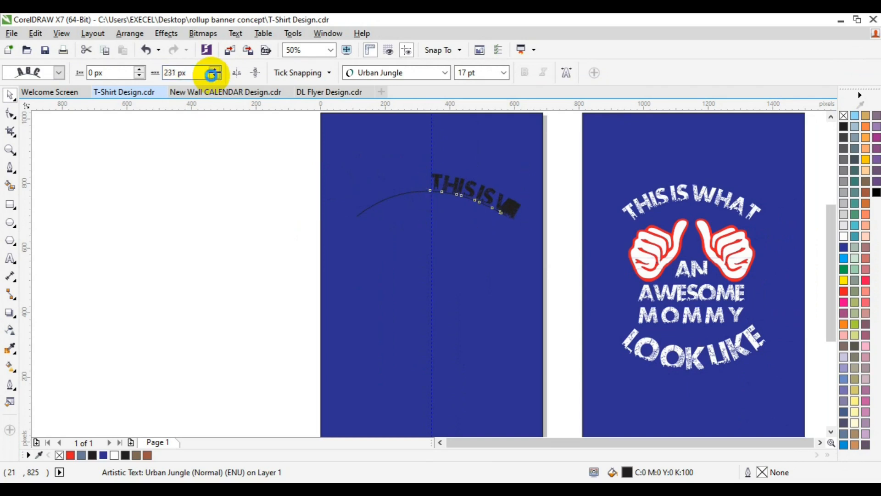
# - Set the fitted text's offset along the arch to 180 px
pyautogui.click(176, 73)
pyautogui.press('BackSpace')
pyautogui.press('BackSpace')
pyautogui.press('BackSpace')
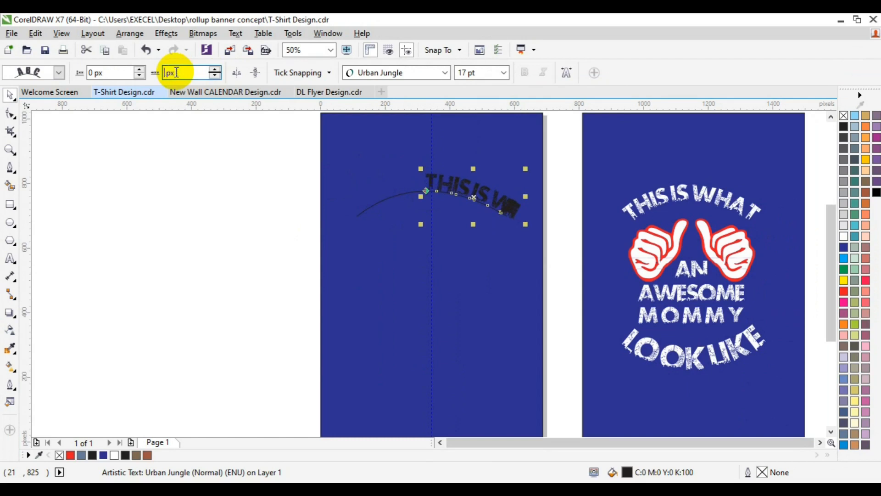
pyautogui.write('100')
pyautogui.press('Return')
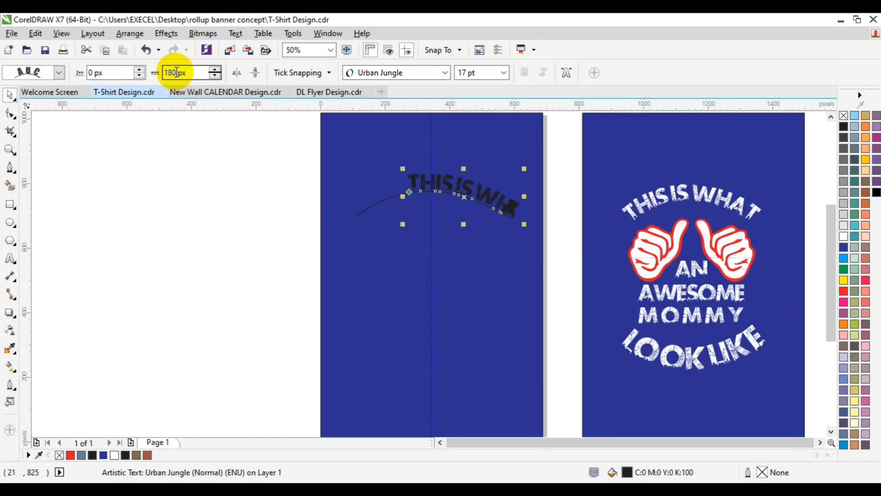
# - Try offsets of 100 px and 80 px for the "THIS IS WHAT" text along the arch
pyautogui.press('BackSpace')
pyautogui.press('BackSpace')
pyautogui.write('00')
pyautogui.press('Return')
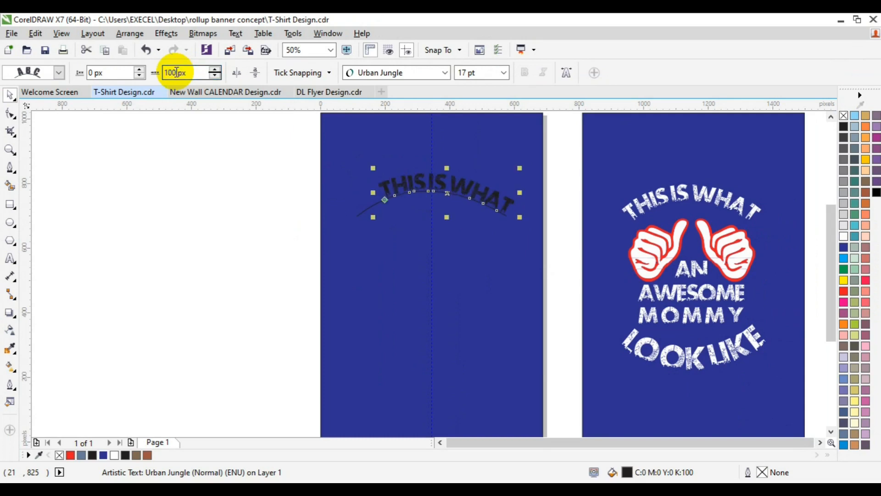
pyautogui.press('BackSpace')
pyautogui.write('80')
pyautogui.press('Return')
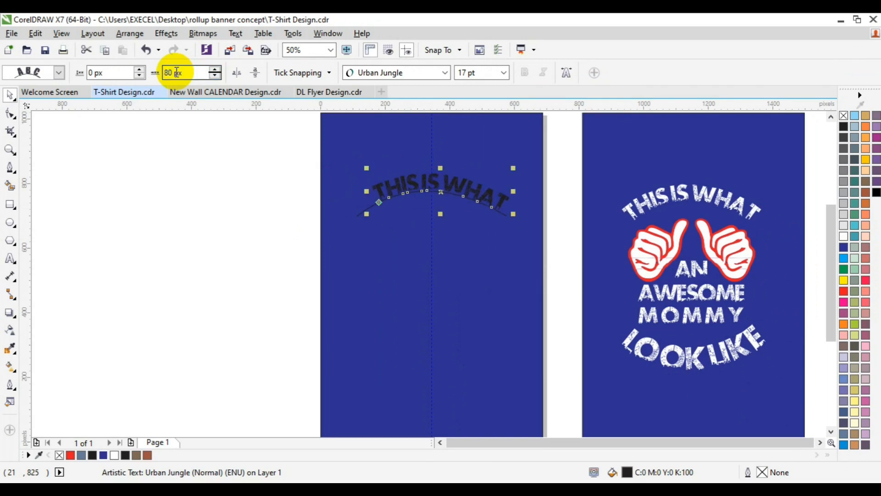
# - Set the "THIS IS WHAT" text's offset along the arch to 60 px to centre it on the guideline
pyautogui.click(175, 72)
pyautogui.press('BackSpace')
pyautogui.press('BackSpace')
pyautogui.press('BackSpace')
pyautogui.write('6')
pyautogui.press('Return')
pyautogui.click(175, 72)
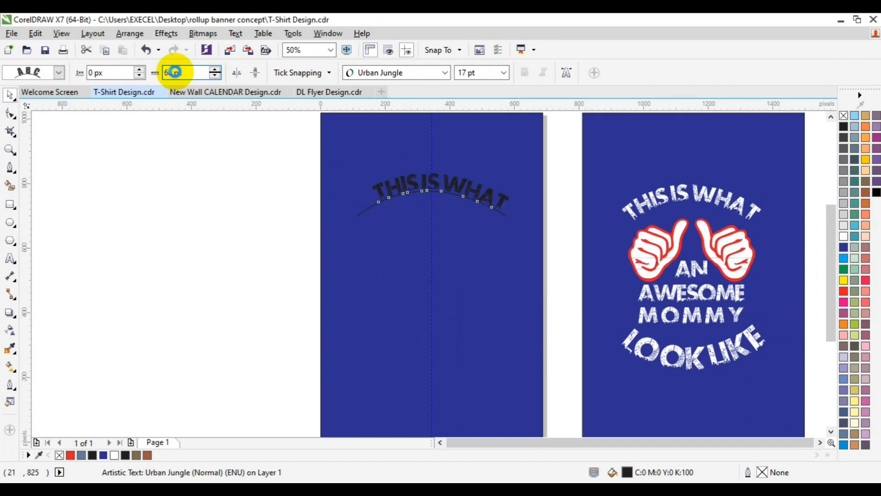
pyautogui.write('0')
pyautogui.press('Return')
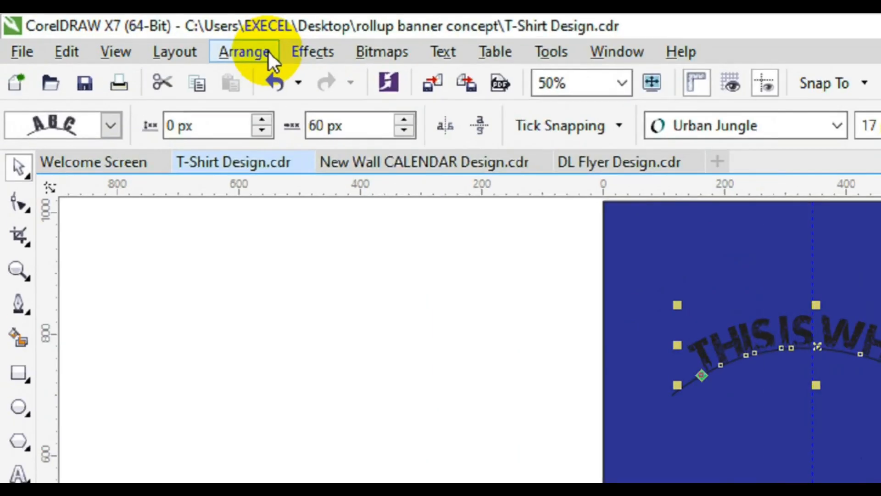
pyautogui.click(142, 35)
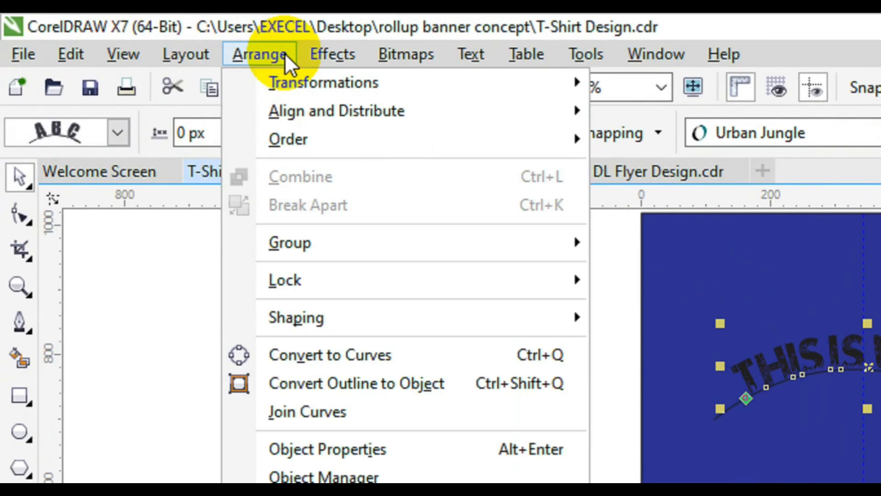
pyautogui.moveTo(325, 52)
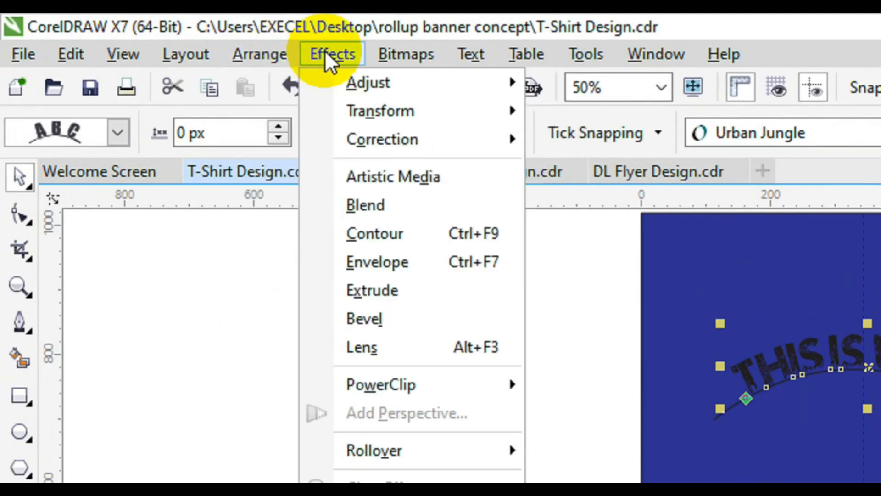
pyautogui.moveTo(211, 57)
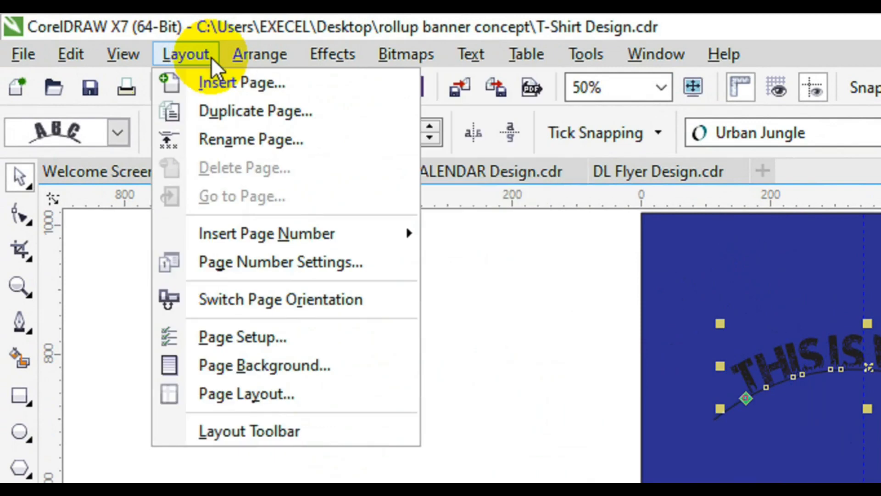
pyautogui.moveTo(249, 66)
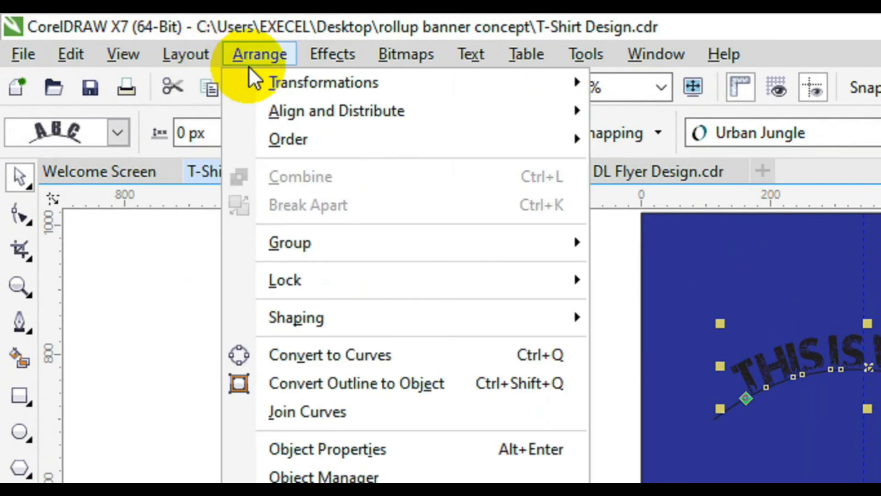
pyautogui.click(248, 66)
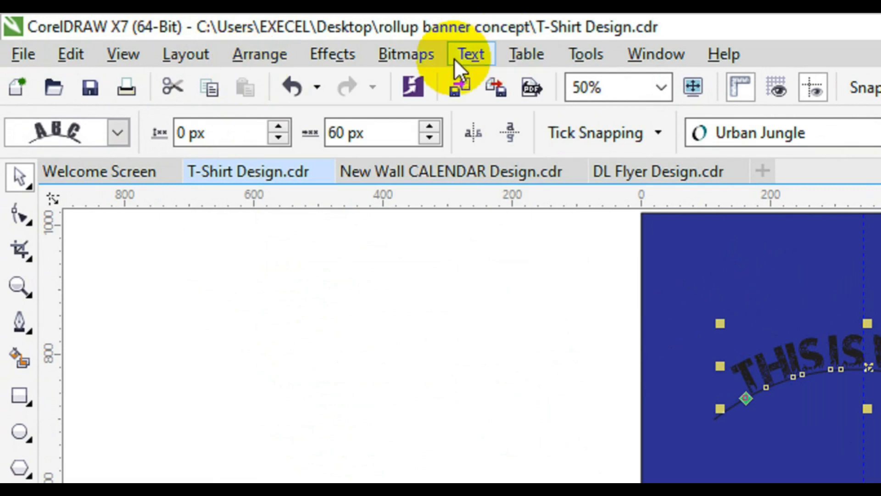
pyautogui.click(466, 60)
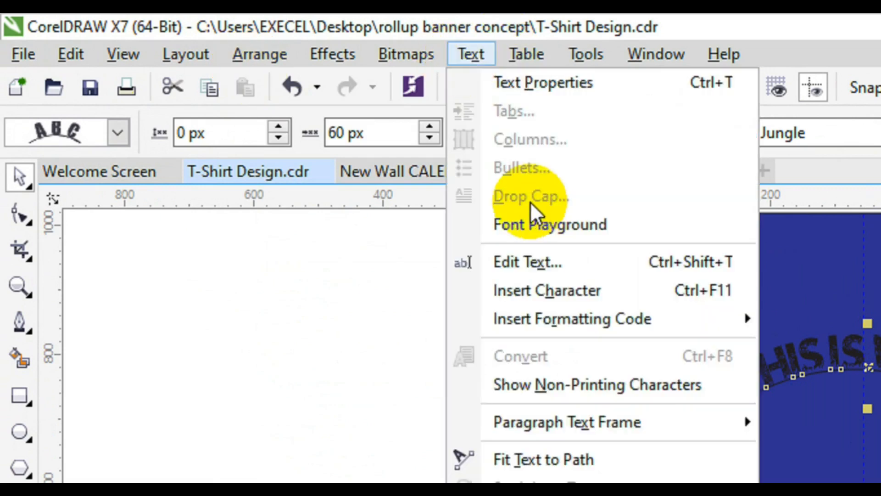
pyautogui.press('Escape')
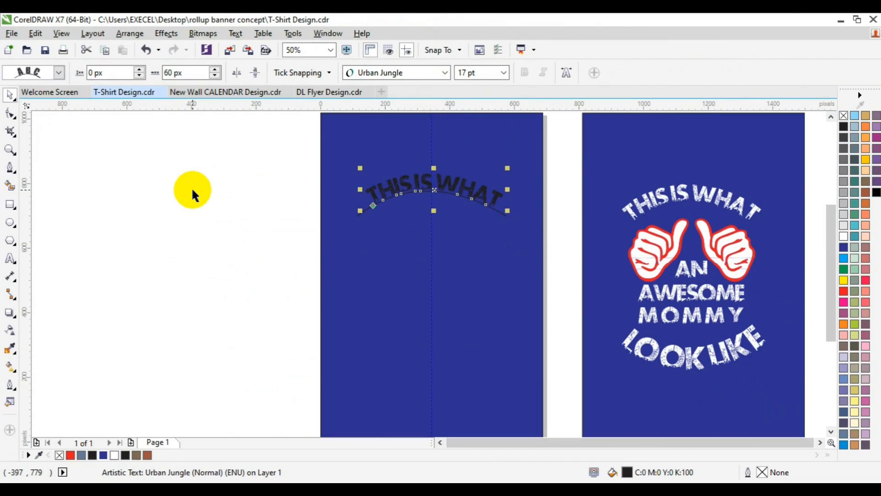
# - Break the arched "THIS IS WHAT" text apart from its path and select only the arch curve
pyautogui.click(358, 216)
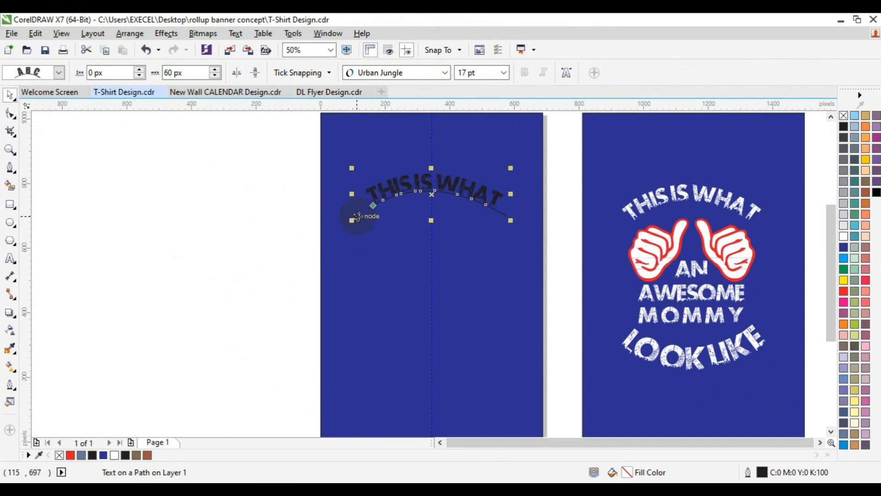
pyautogui.click(165, 34)
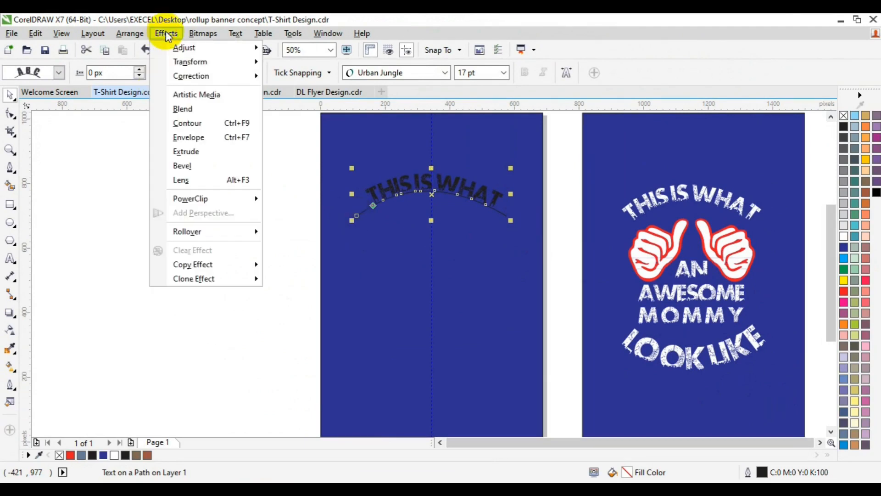
pyautogui.moveTo(133, 40)
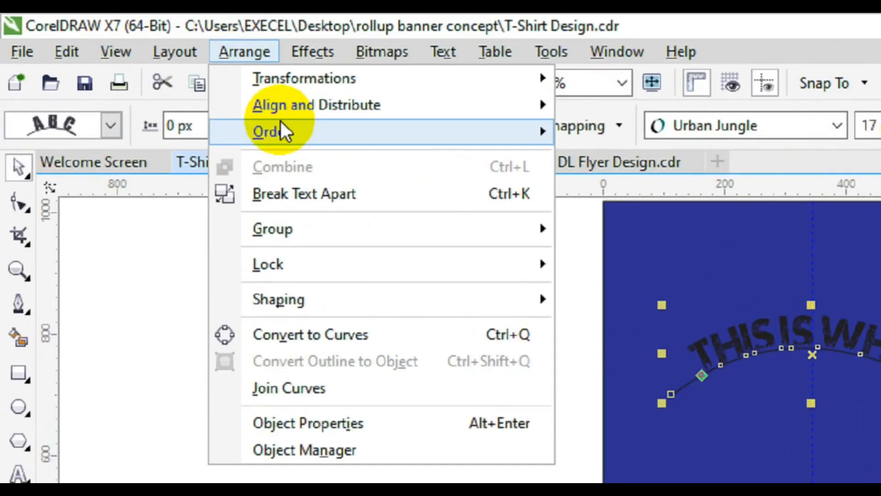
pyautogui.click(169, 107)
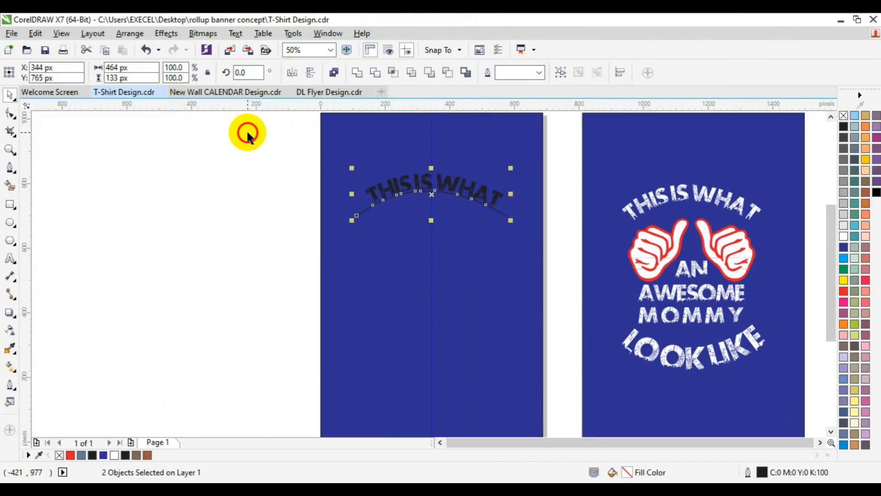
pyautogui.click(263, 140)
pyautogui.click(367, 211)
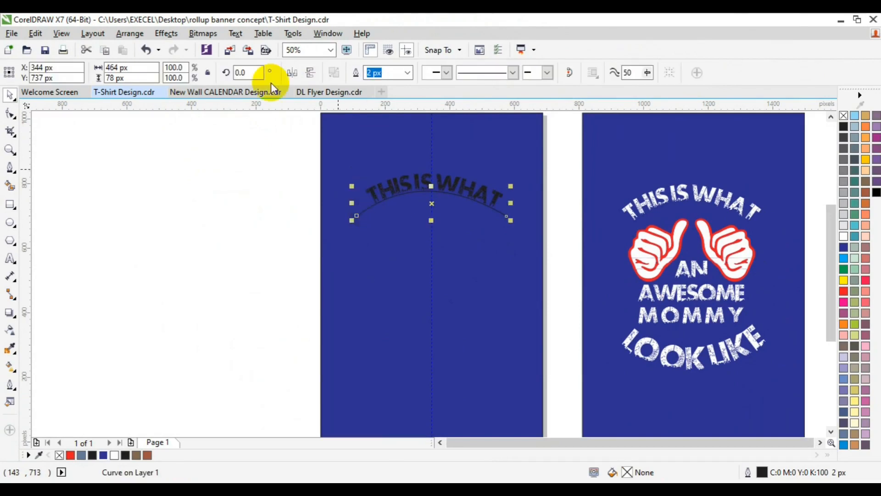
pyautogui.click(289, 77)
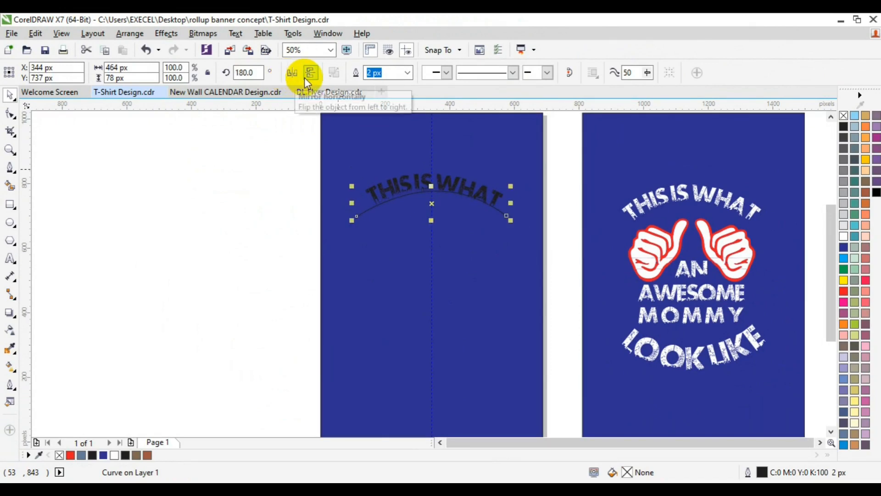
pyautogui.click(306, 77)
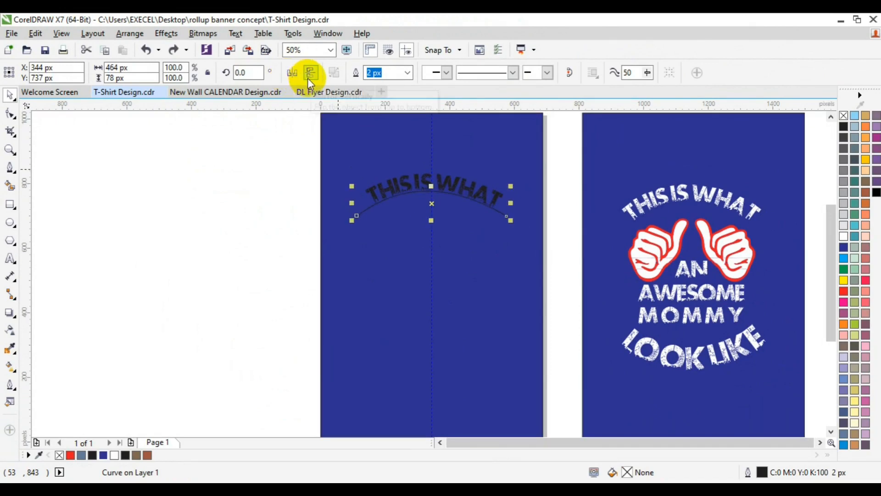
pyautogui.click(297, 75)
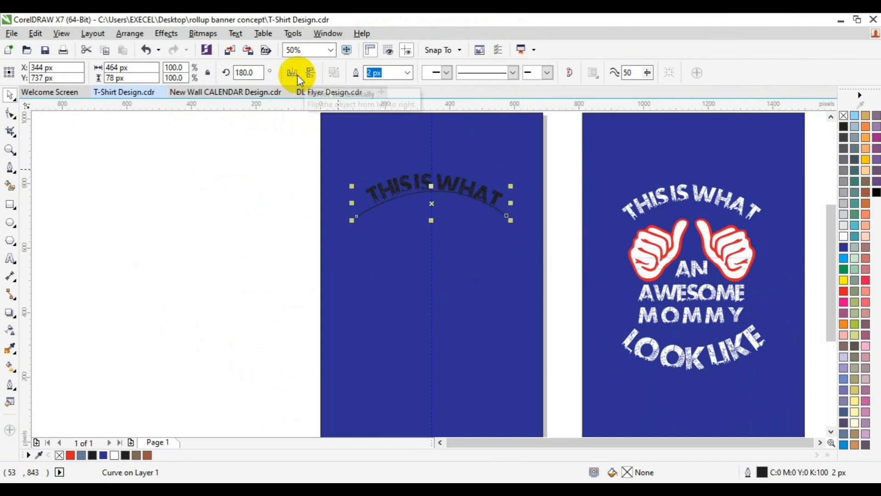
pyautogui.click(308, 75)
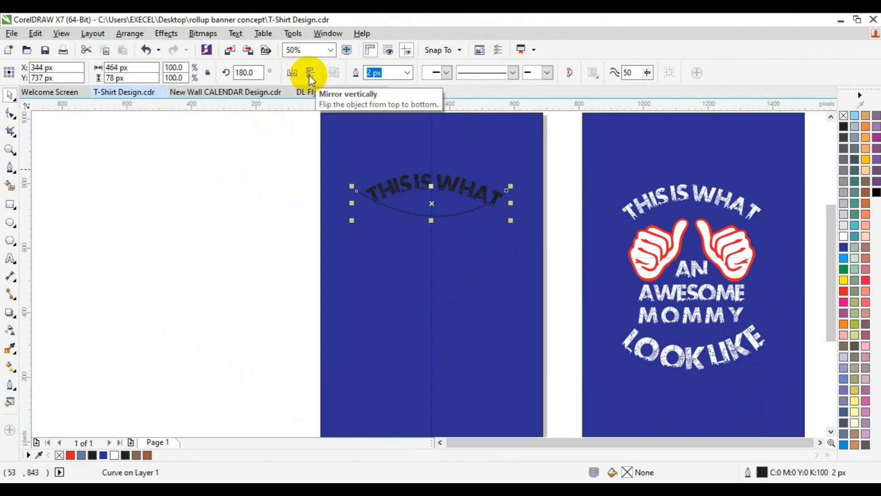
pyautogui.hotkey('ctrl', 'z')
pyautogui.hotkey('ctrl', 'z')
# - Mirror the arch curve vertically and move it down along the guideline to about Y 317 px
pyautogui.click(310, 76)
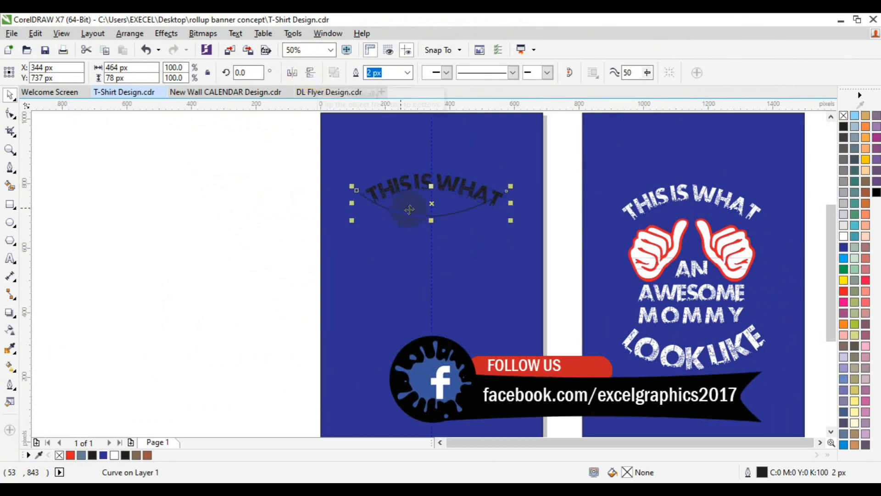
pyautogui.moveTo(431, 206); pyautogui.dragTo(437, 339)
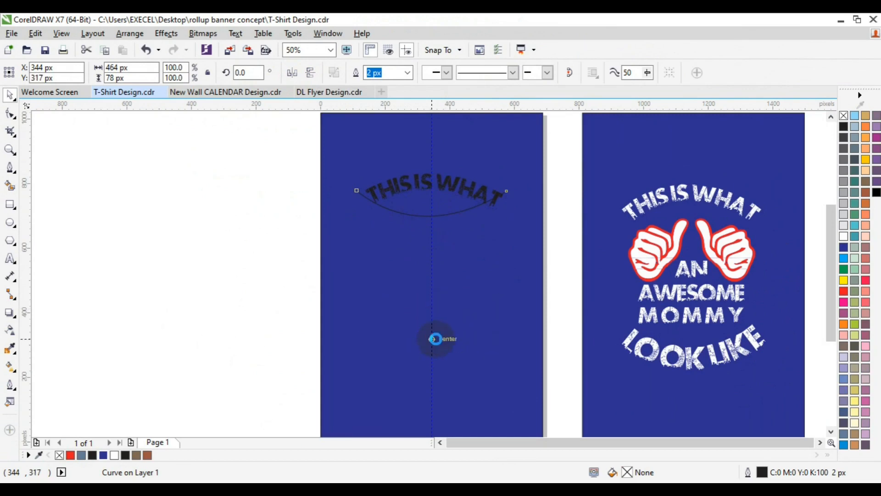
# - Delete the vertical guideline through the centre of the blue page
pyautogui.rightClick(434, 301)
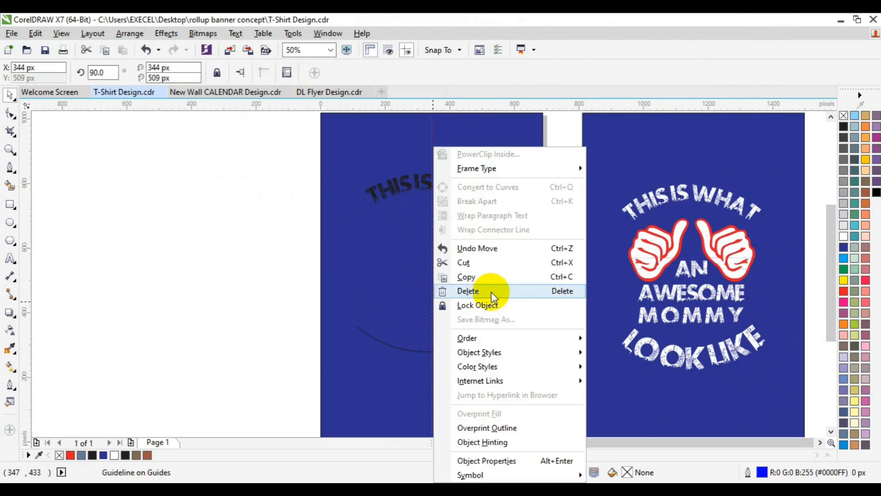
pyautogui.click(492, 291)
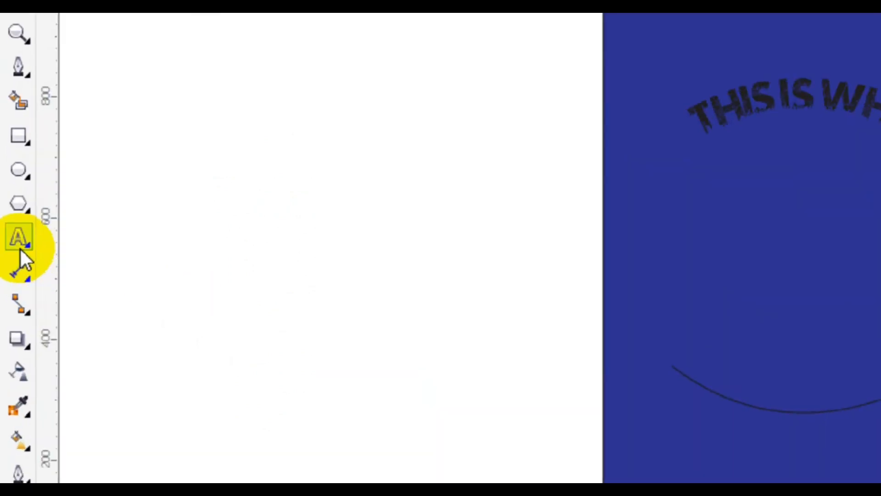
# - Add the artistic text "LOOK LIKE" in the Urban Jungle font at 23 pt on the empty area beside the blue page
pyautogui.click(19, 238)
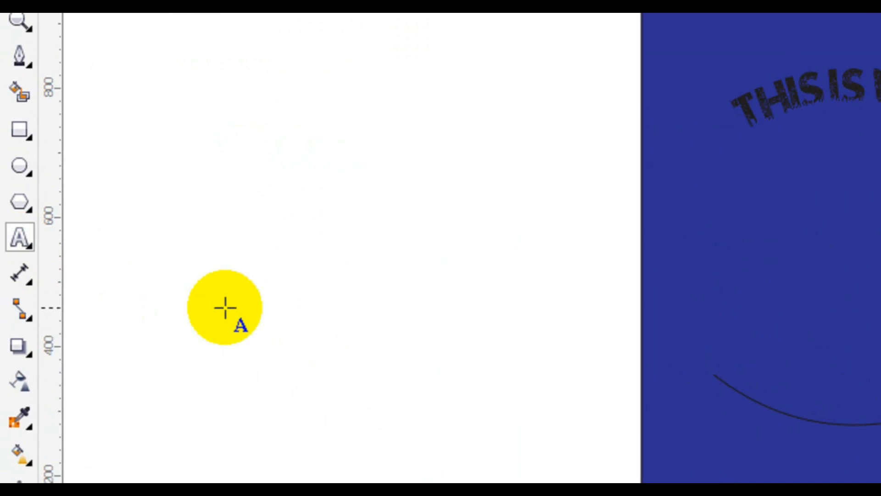
pyautogui.click(225, 307)
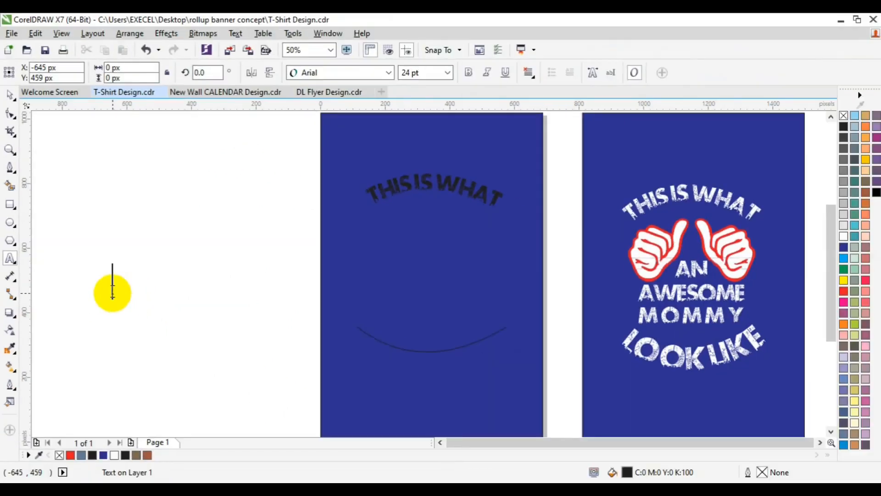
pyautogui.click(448, 72)
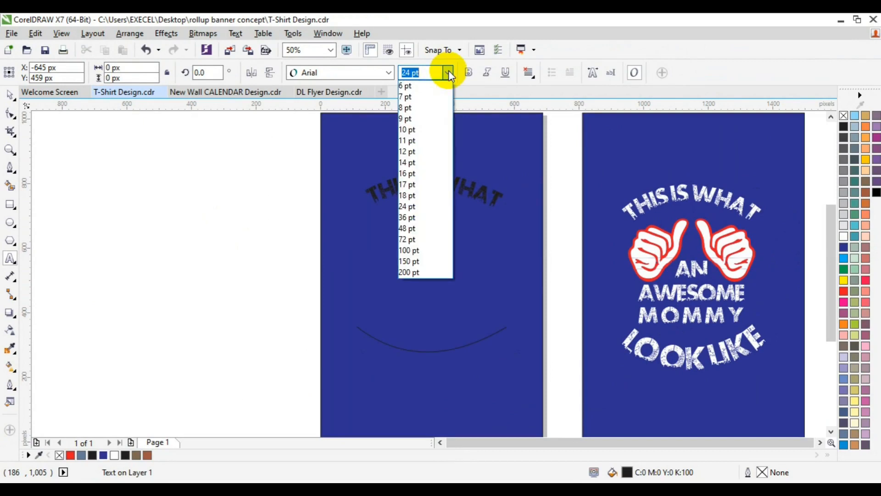
pyautogui.click(415, 202)
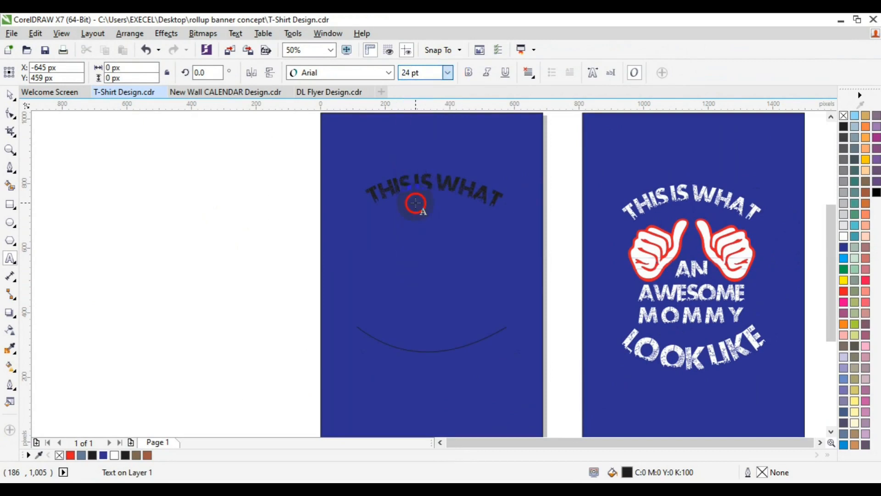
pyautogui.doubleClick(409, 74)
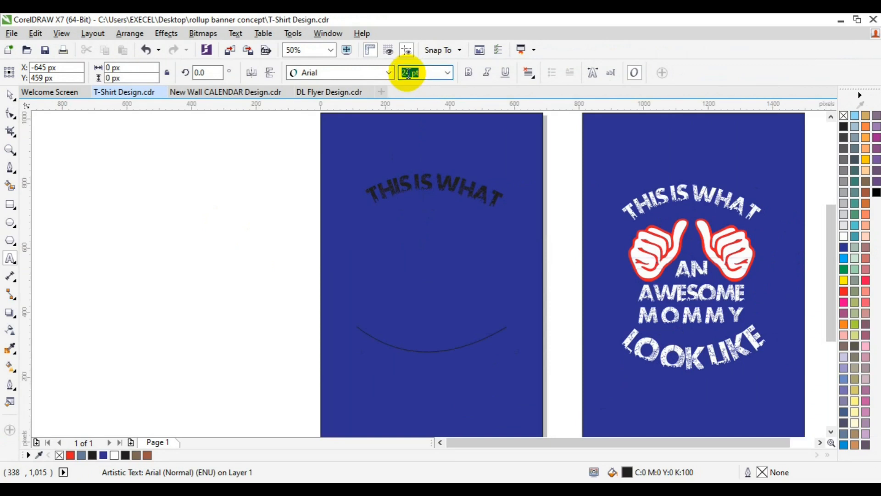
pyautogui.write('23')
pyautogui.press('Return')
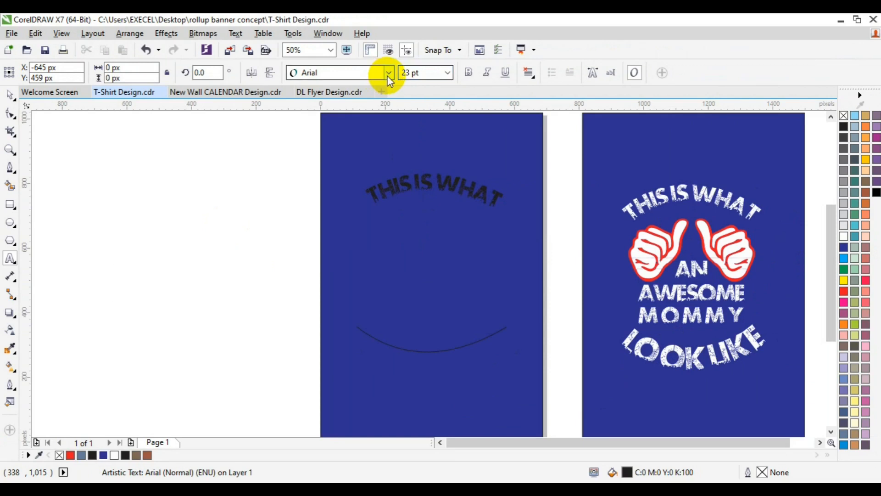
pyautogui.click(388, 78)
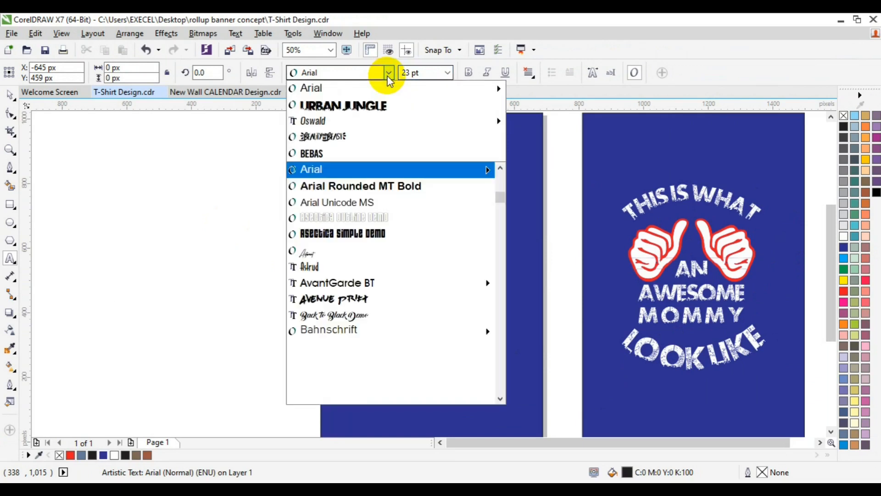
pyautogui.click(369, 110)
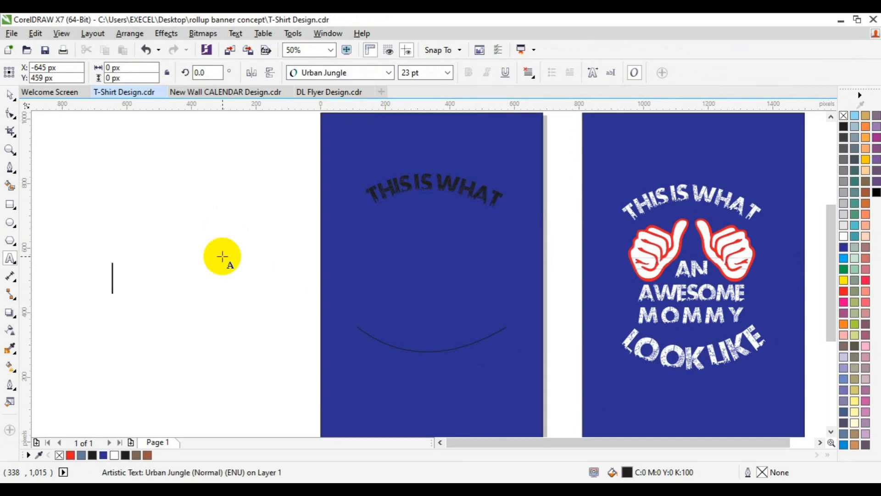
pyautogui.write('LOOK')
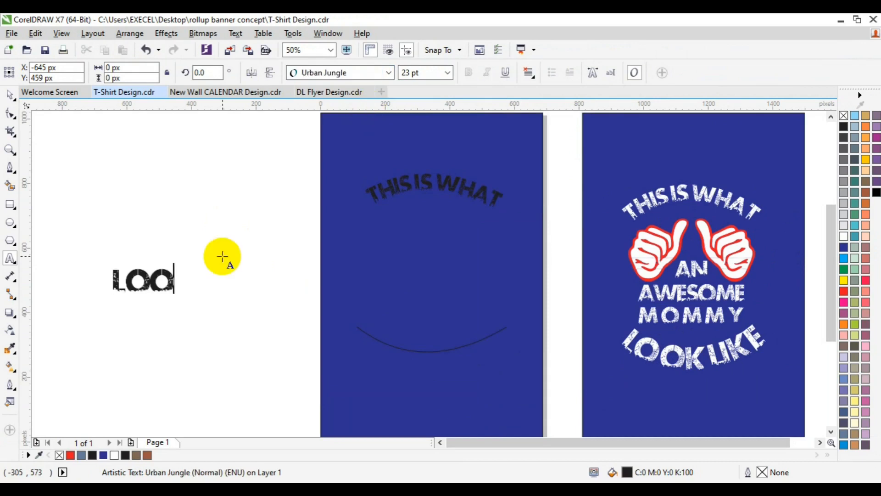
pyautogui.write('LIKE')
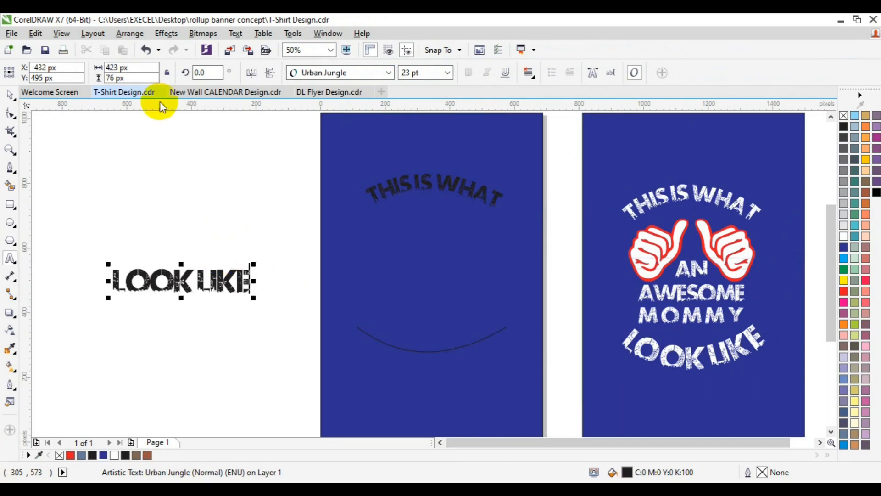
# - Fit the "LOOK LIKE" text to the curved line in the lower part of the blue page
pyautogui.click(241, 38)
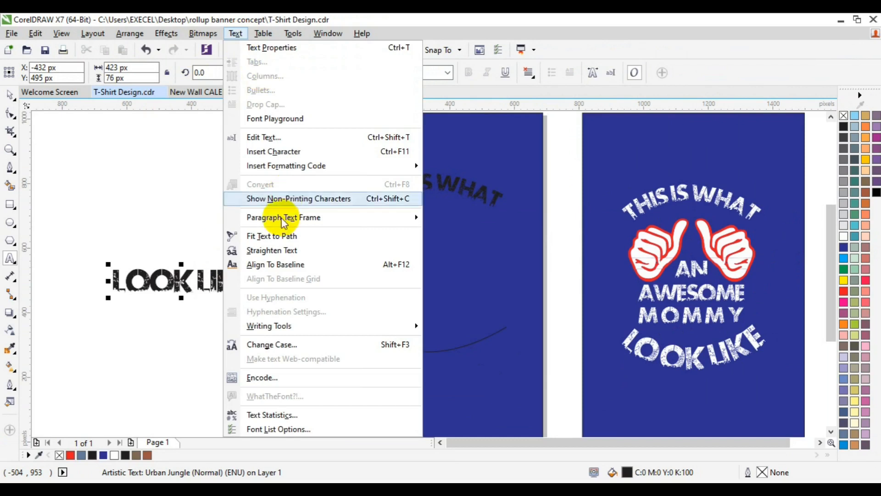
pyautogui.click(268, 236)
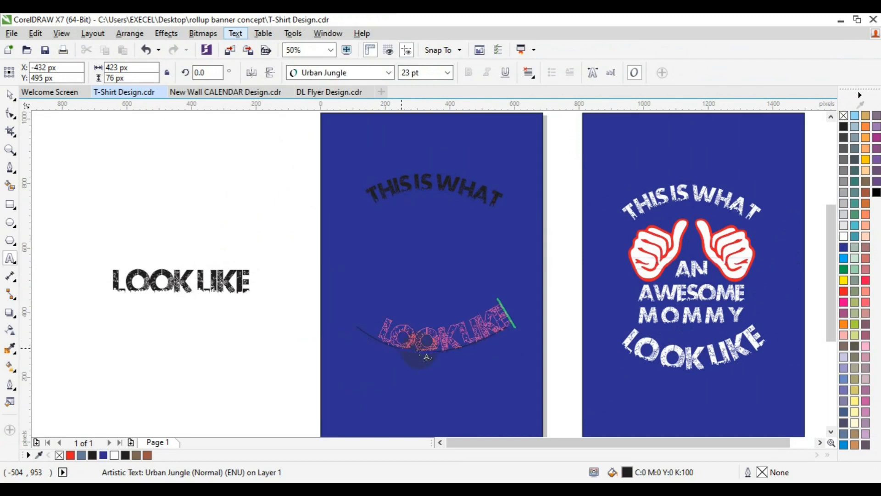
pyautogui.click(419, 350)
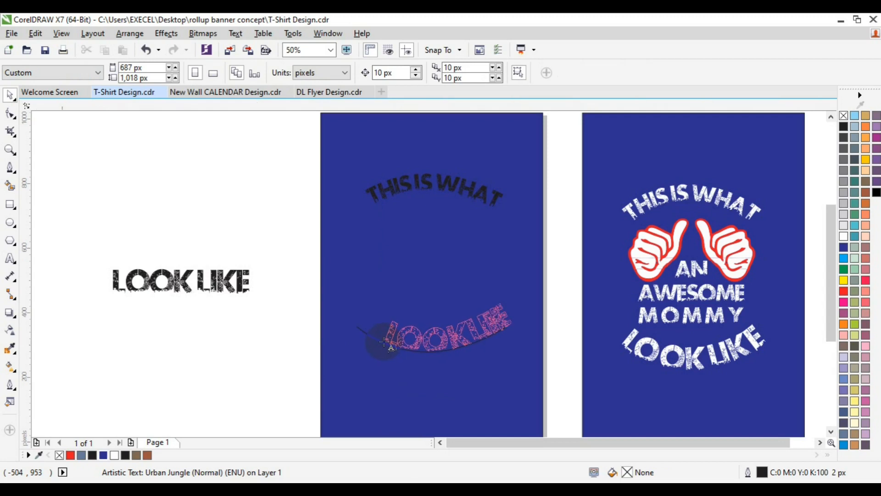
pyautogui.click(385, 342)
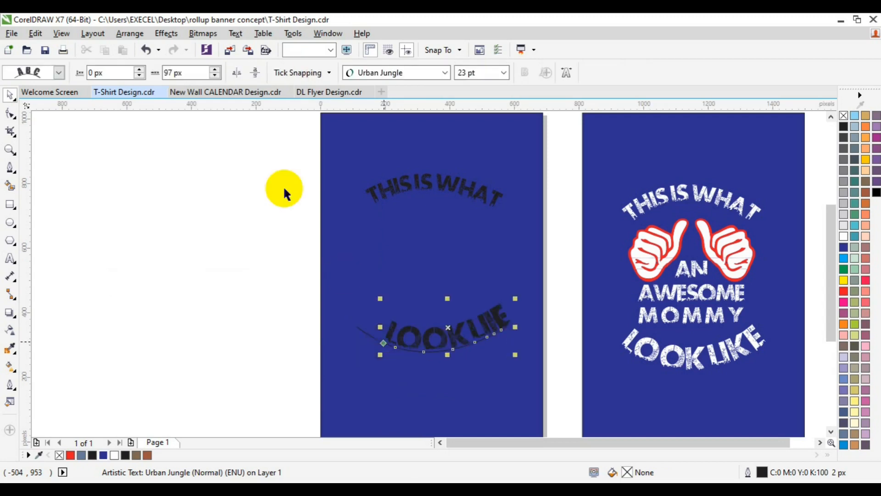
# - Try an offset of 80 px along the curve for the "LOOK LIKE" text
pyautogui.click(173, 73)
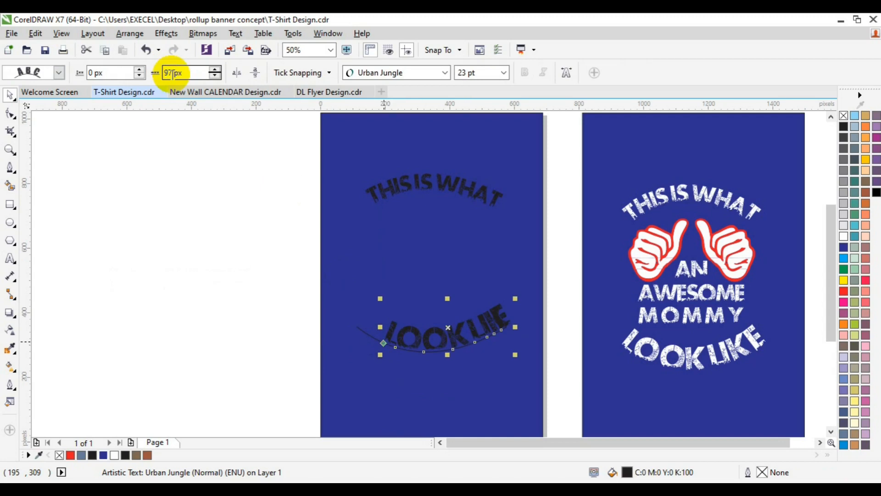
pyautogui.press('BackSpace')
pyautogui.press('BackSpace')
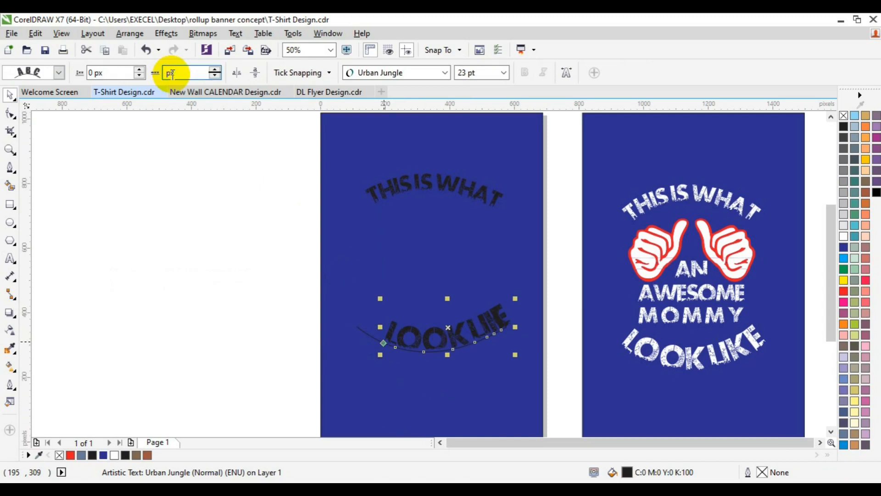
pyautogui.write('0')
pyautogui.press('Return')
pyautogui.click(170, 74)
pyautogui.write('80')
pyautogui.press('Return')
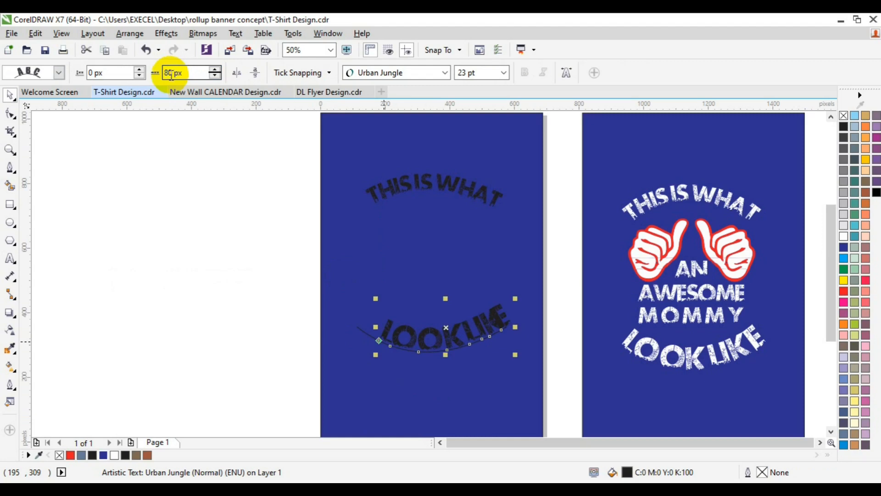
# - Lower the "LOOK LIKE" text's offset along the curve through 50 px and 40 px to 0 px
pyautogui.click(168, 74)
pyautogui.press('BackSpace')
pyautogui.write('2')
pyautogui.press('Return')
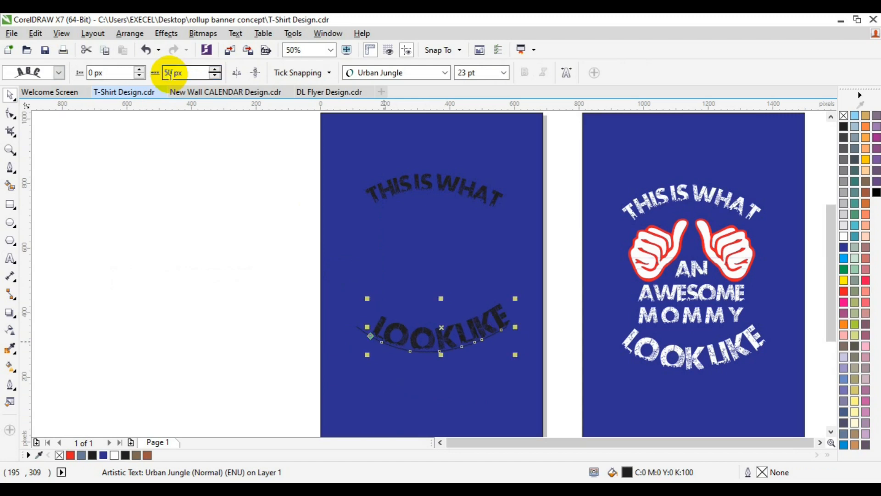
pyautogui.press('BackSpace')
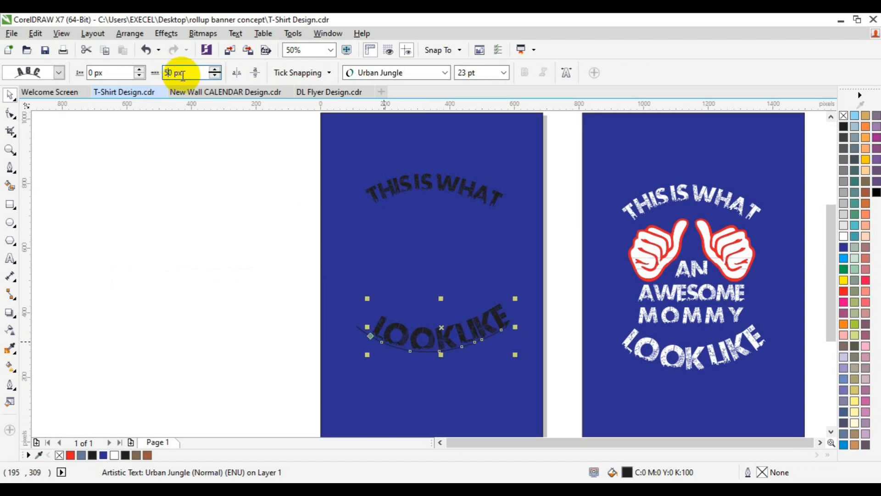
pyautogui.write('4')
pyautogui.press('Return')
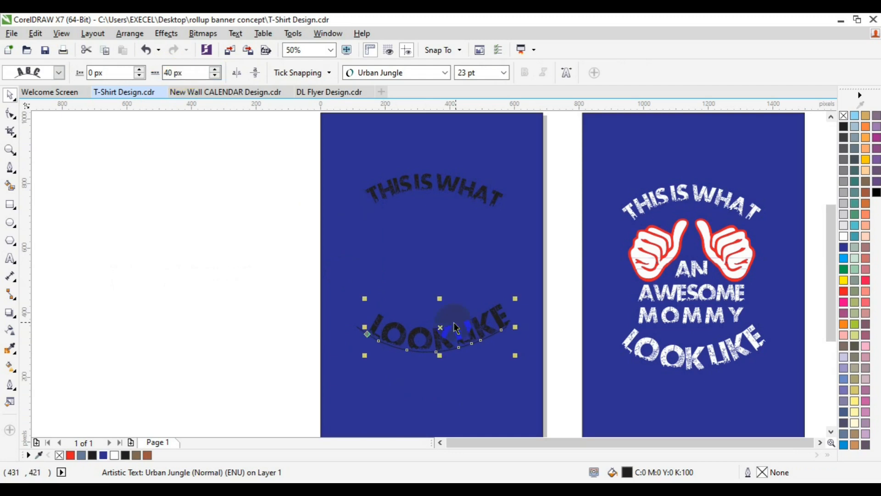
pyautogui.moveTo(440, 328); pyautogui.dragTo(436, 329)
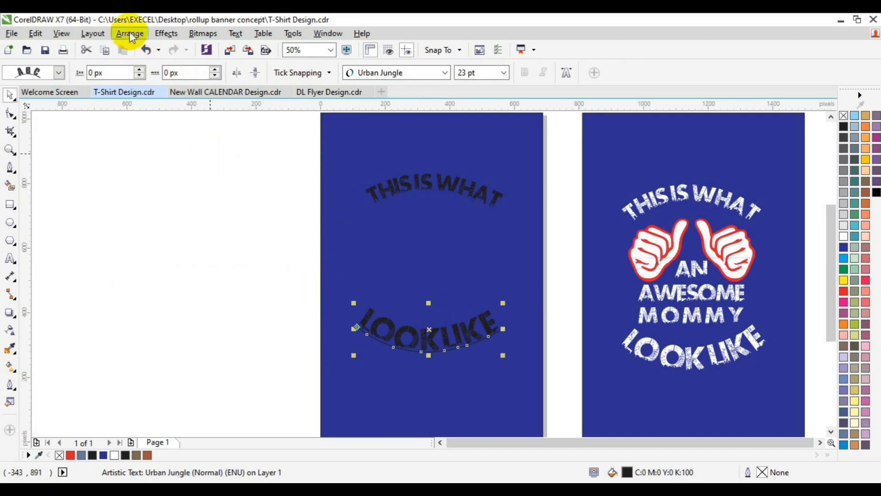
# - Break the curved "LOOK LIKE" text apart from its path
pyautogui.click(335, 344)
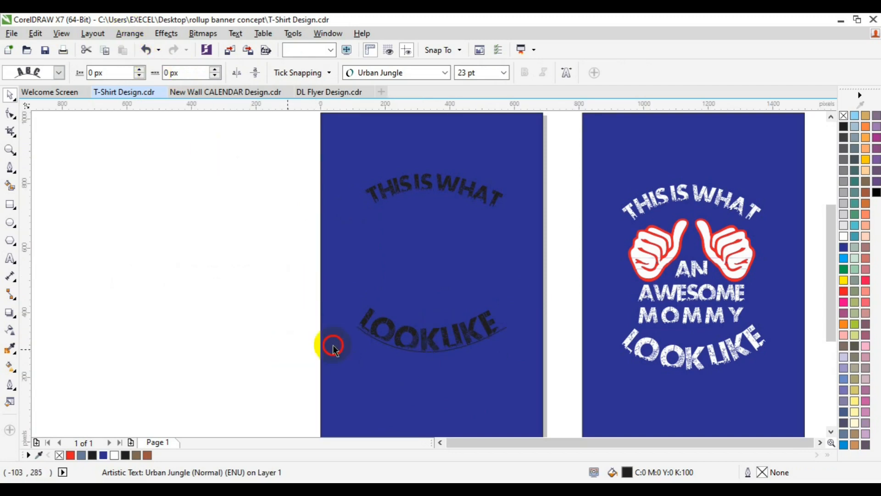
pyautogui.click(370, 336)
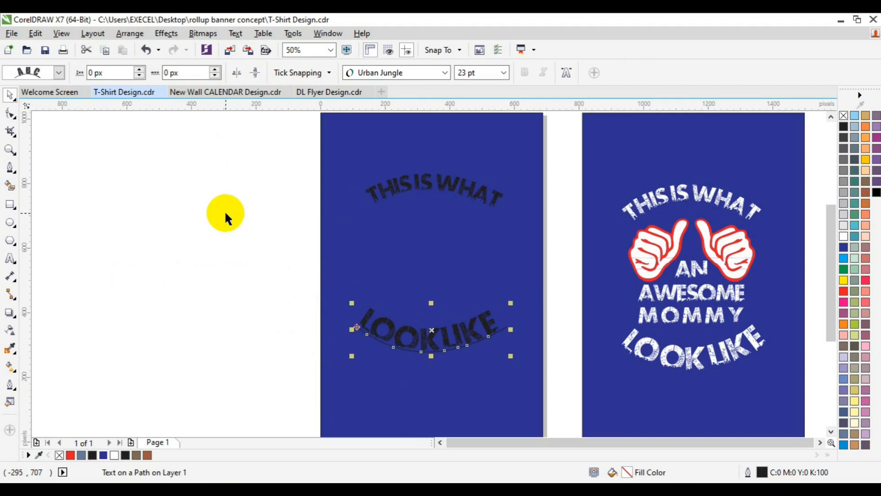
pyautogui.click(136, 36)
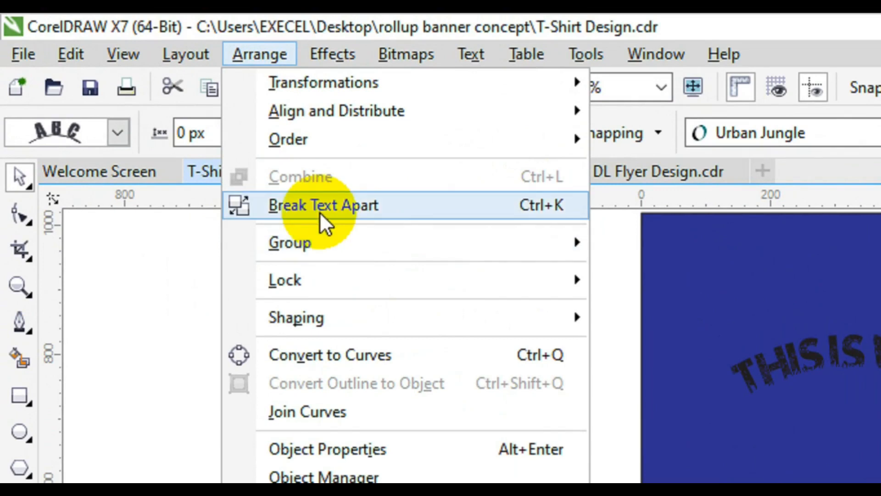
pyautogui.click(317, 210)
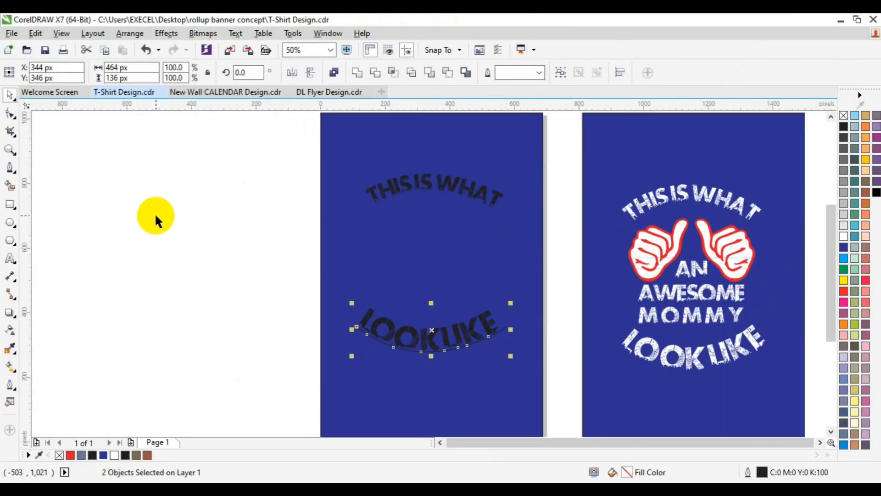
# - Delete the leftover curve line beneath the "LOOK LIKE" text
pyautogui.click(171, 221)
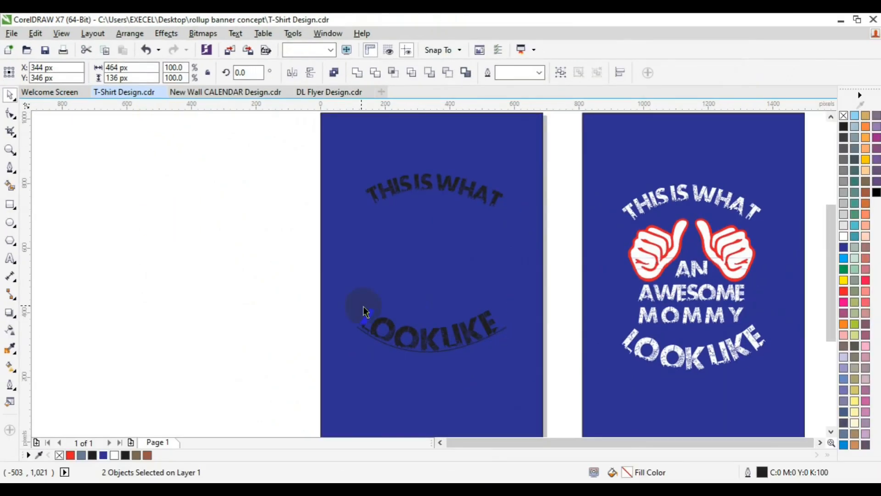
pyautogui.click(506, 333)
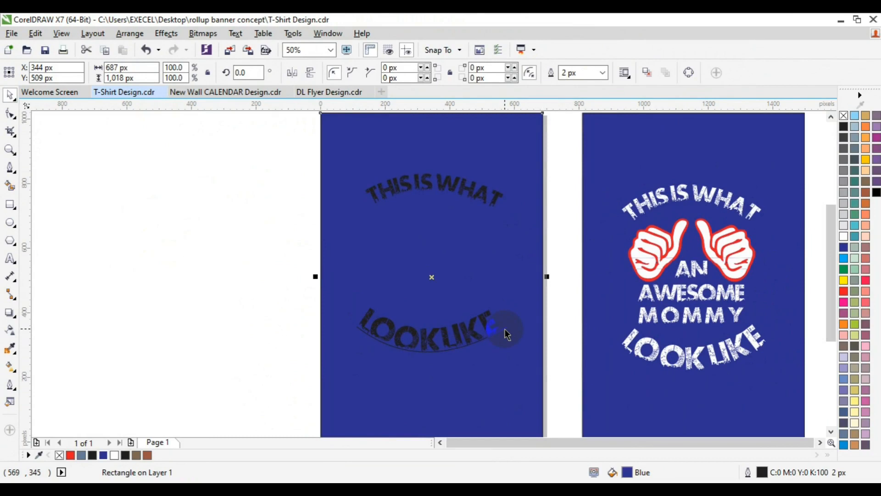
pyautogui.click(505, 329)
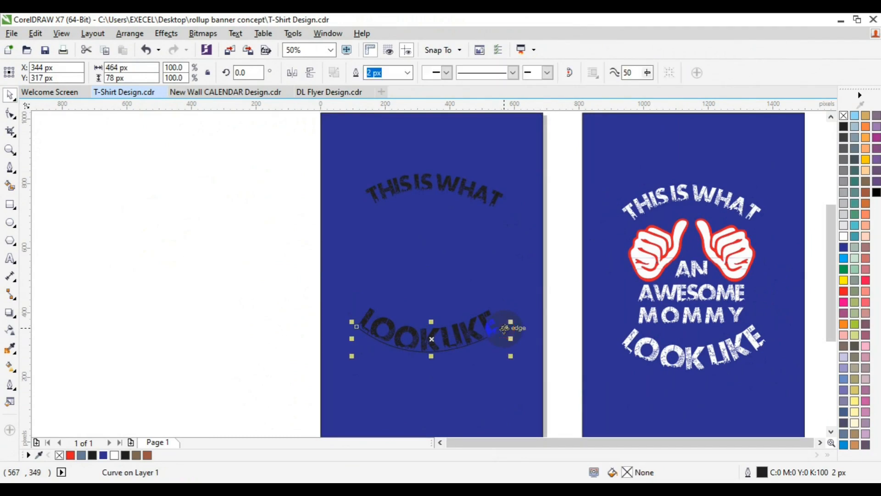
pyautogui.press('Escape')
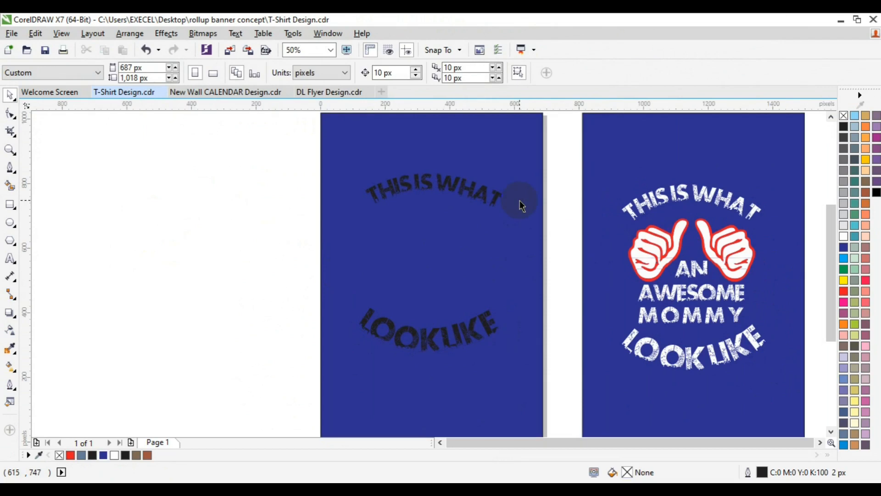
# - Move the thumbs-up hands group from the reference design onto the blue page, centred under "THIS IS WHAT" at about X 344, Y 627 px
pyautogui.click(645, 248)
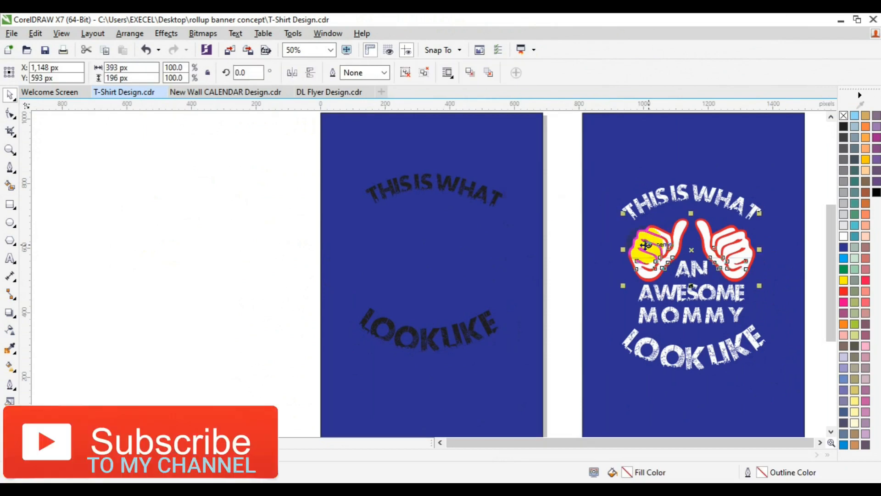
pyautogui.click(645, 245)
pyautogui.moveTo(646, 245); pyautogui.dragTo(385, 272)
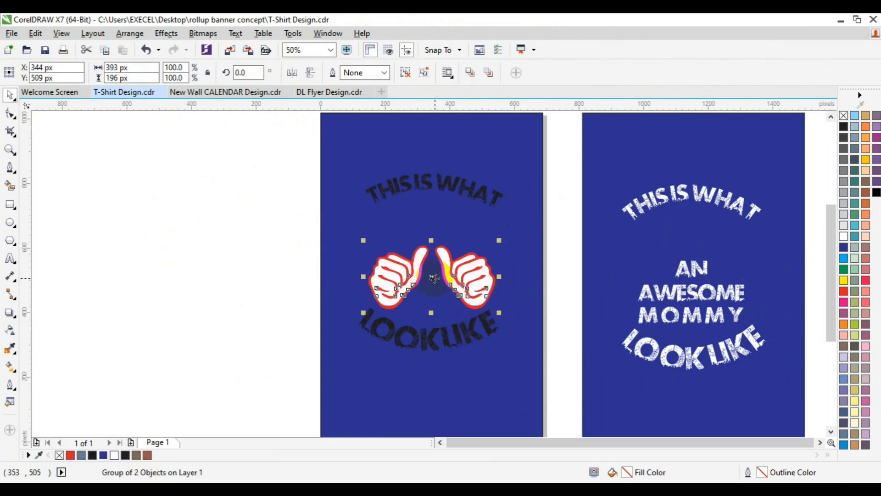
pyautogui.moveTo(432, 278); pyautogui.dragTo(427, 239)
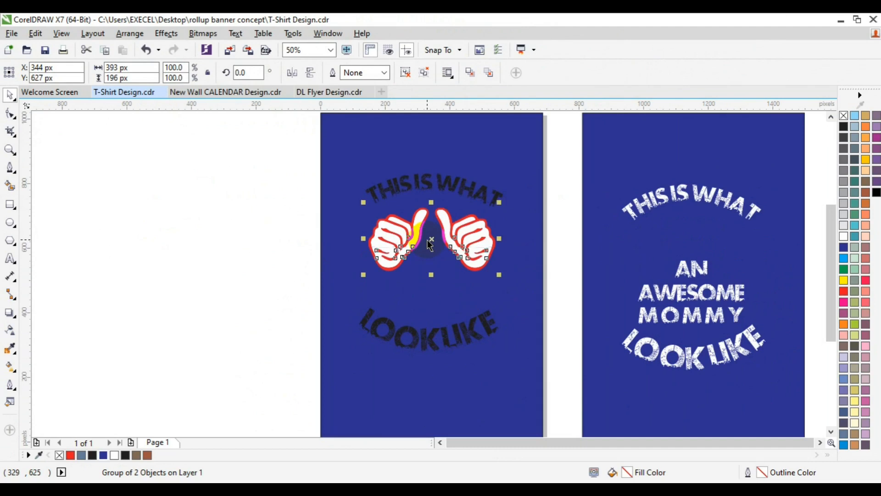
pyautogui.click(233, 362)
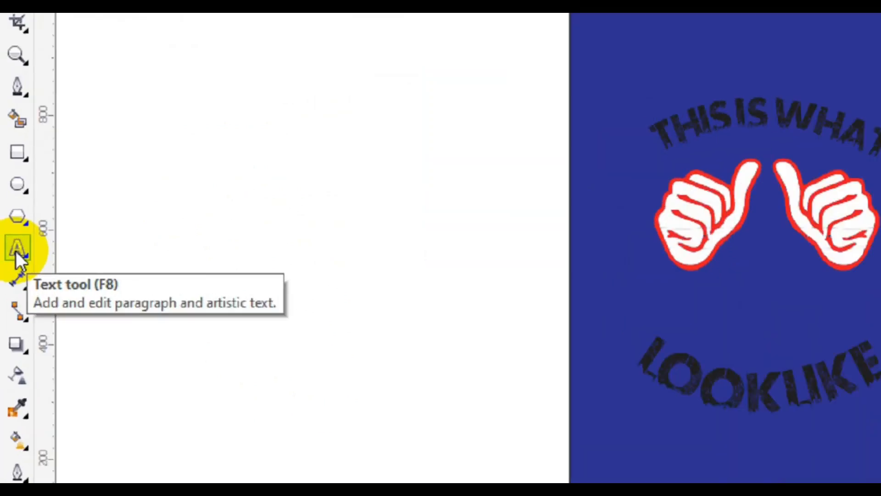
# - Add the artistic text "AN" in the empty area beside the blue page
pyautogui.click(9, 259)
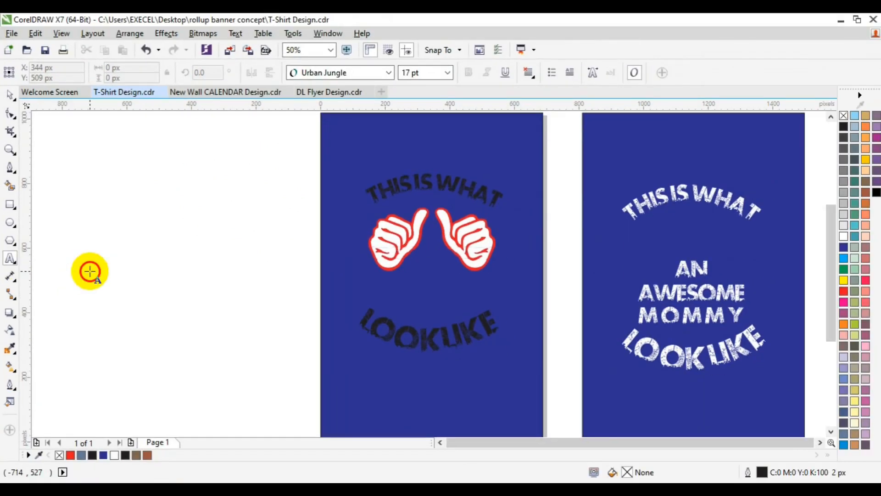
pyautogui.click(97, 271)
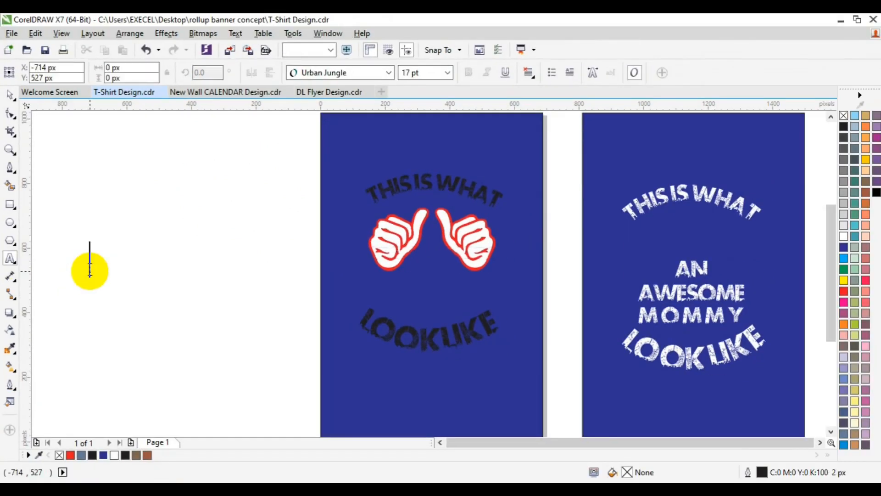
pyautogui.write('AN')
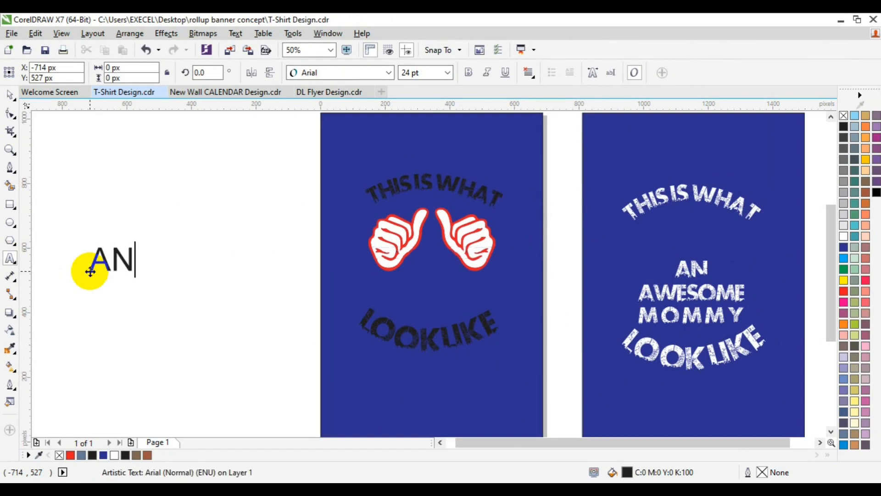
# - Format the "AN" text at 17 pt in the Urban Jungle font
pyautogui.doubleClick(90, 272)
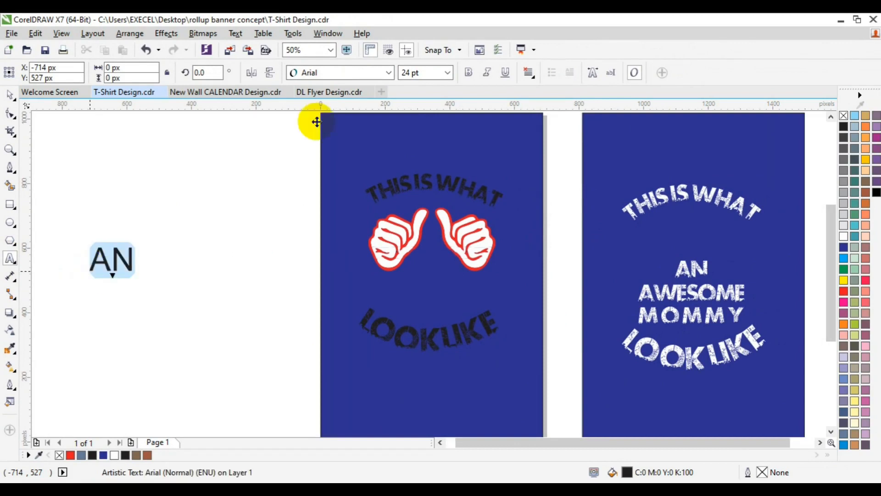
pyautogui.click(448, 73)
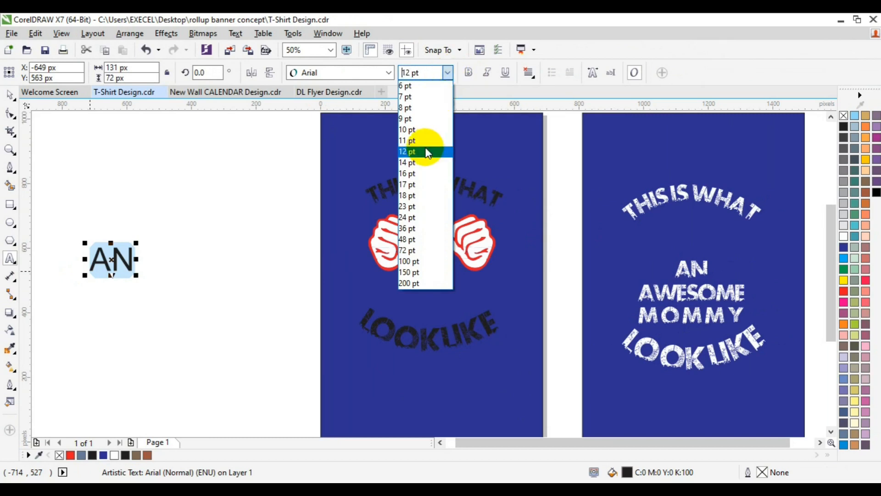
pyautogui.click(414, 184)
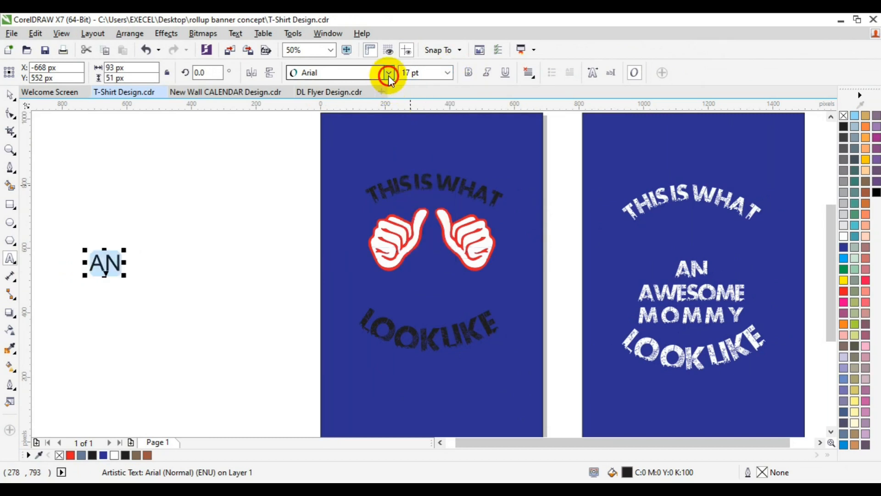
pyautogui.click(388, 73)
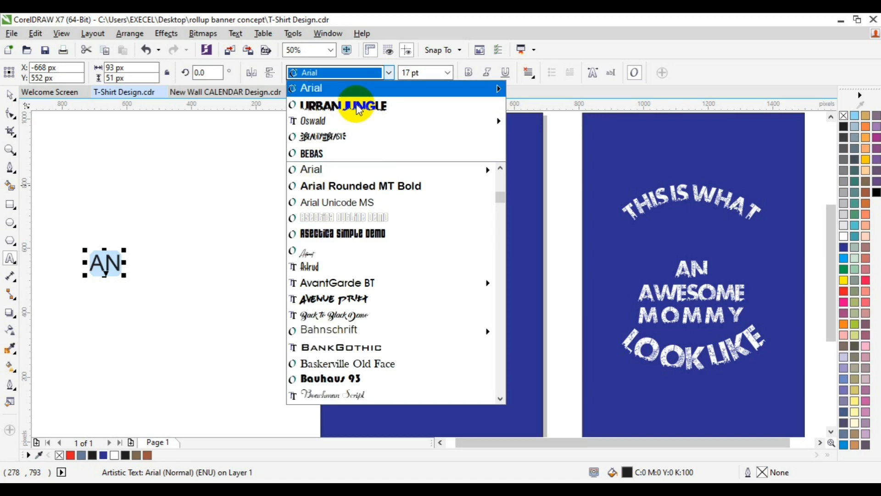
pyautogui.click(356, 106)
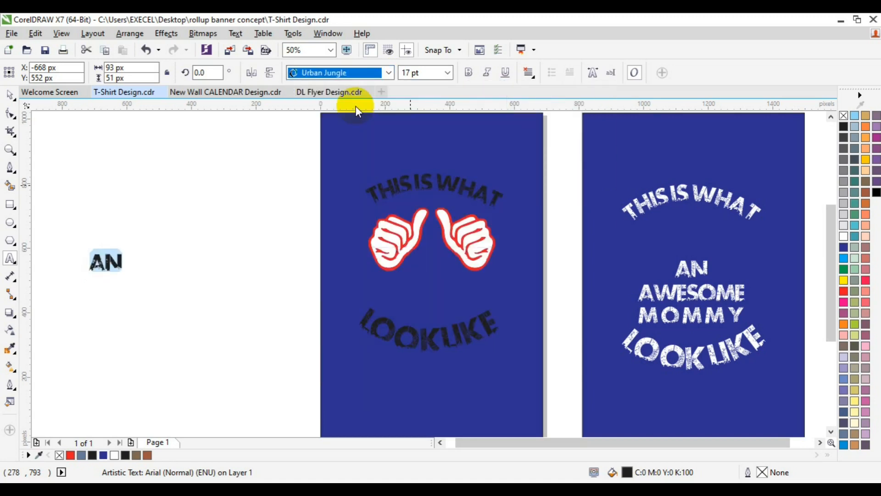
# - Centre the "AN" text on the page and move it up between the thumbs-up hands to about Y 569 px
pyautogui.click(9, 98)
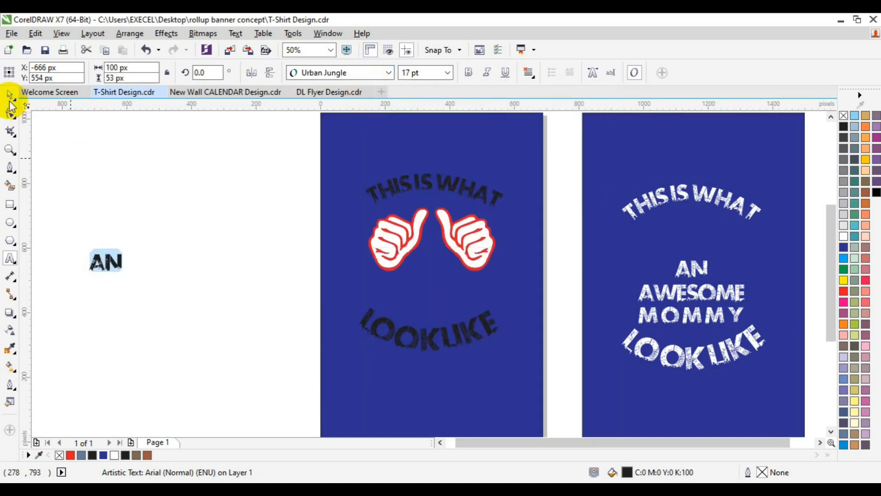
pyautogui.click(9, 101)
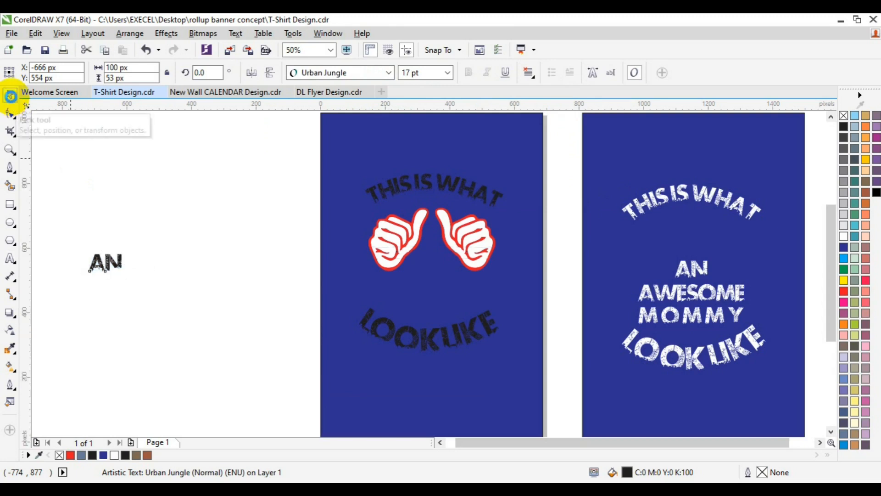
pyautogui.press('p')
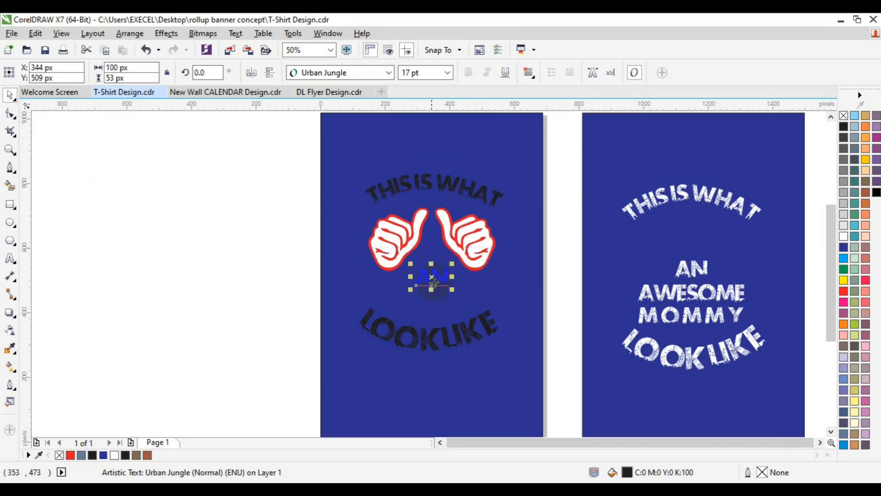
pyautogui.moveTo(431, 278); pyautogui.dragTo(432, 258)
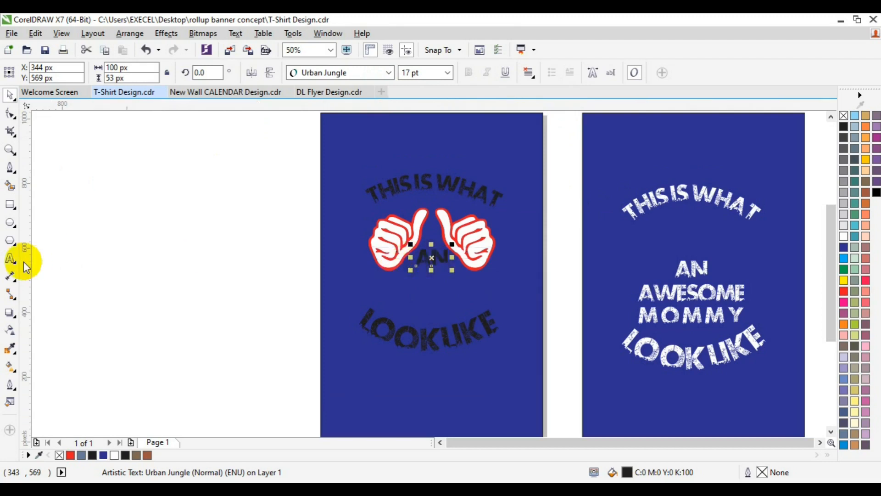
# - Extend the "AN" text with two more lines, "AWESOME" and "MOMMY"
pyautogui.click(11, 259)
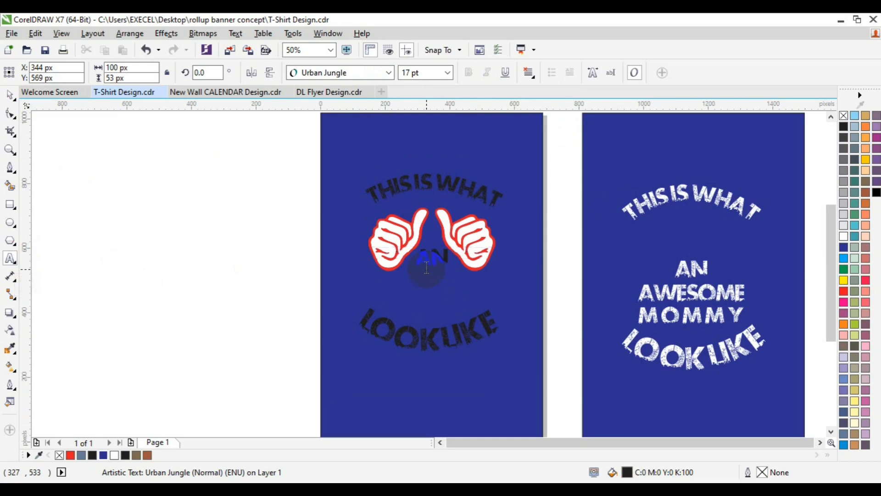
pyautogui.write('AWE')
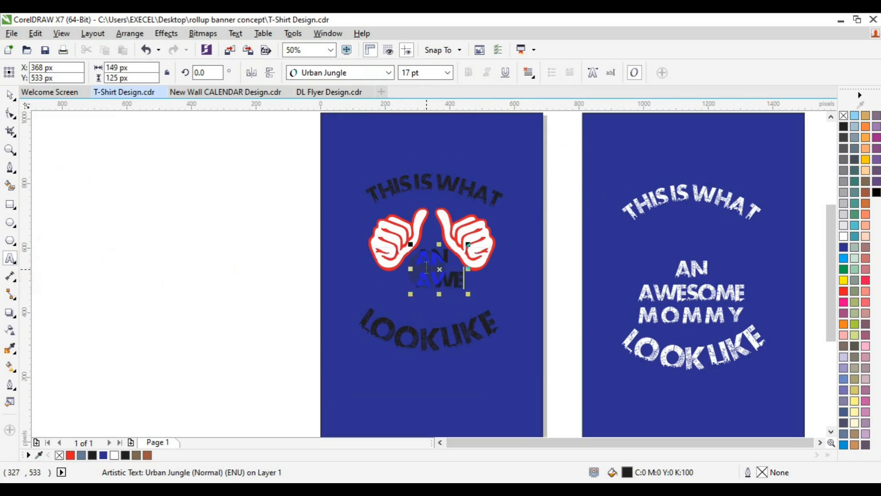
pyautogui.write('SOME')
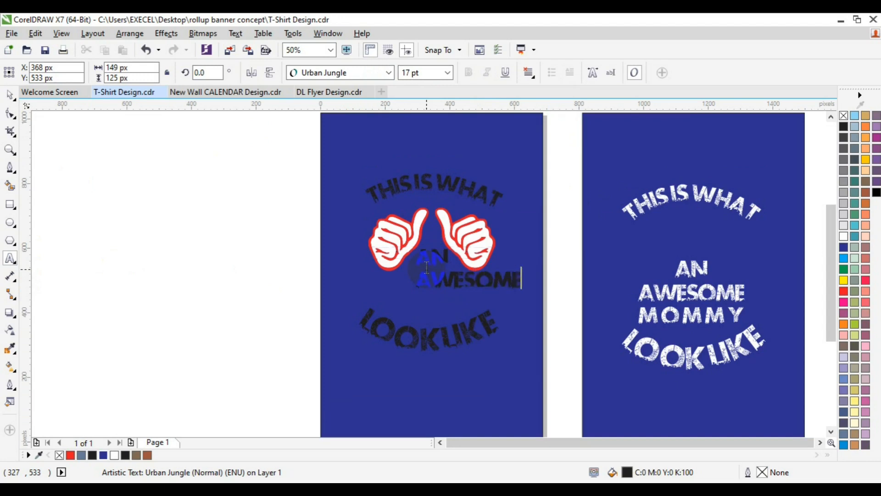
pyautogui.press('Return')
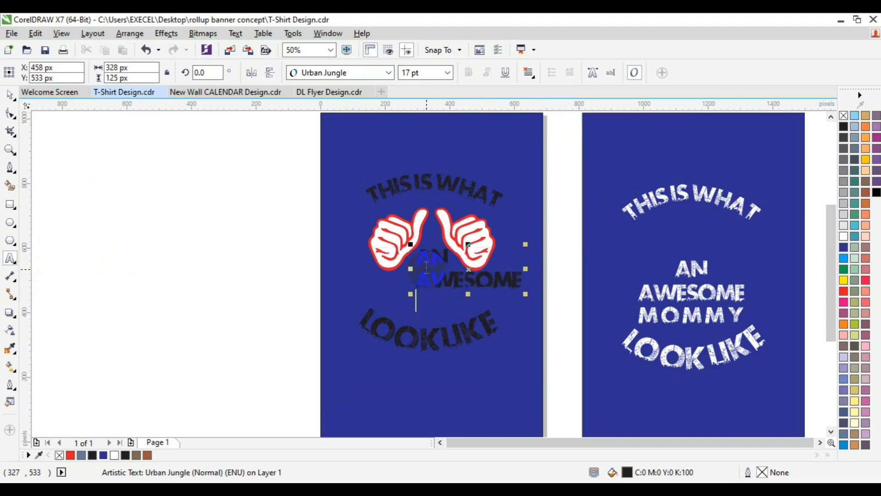
pyautogui.write('MOMMY')
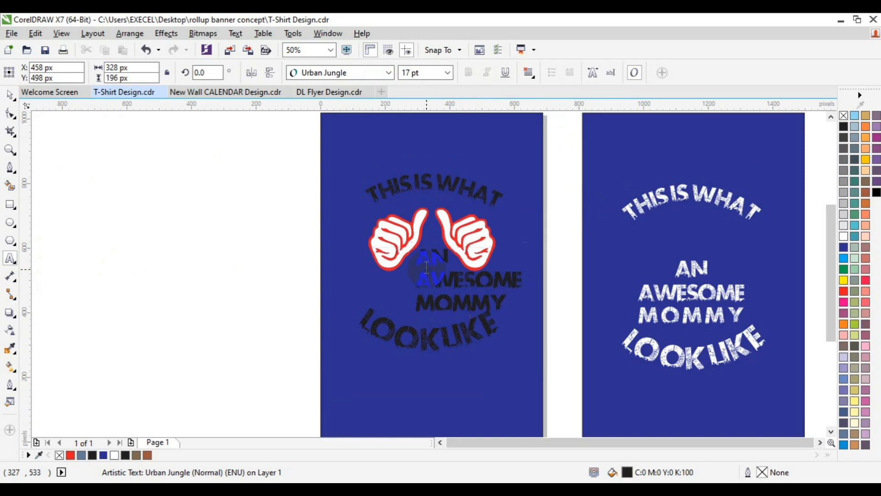
# - Centre-align all three lines of the "AN AWESOME MOMMY" text
pyautogui.hotkey('ctrl', 'a')
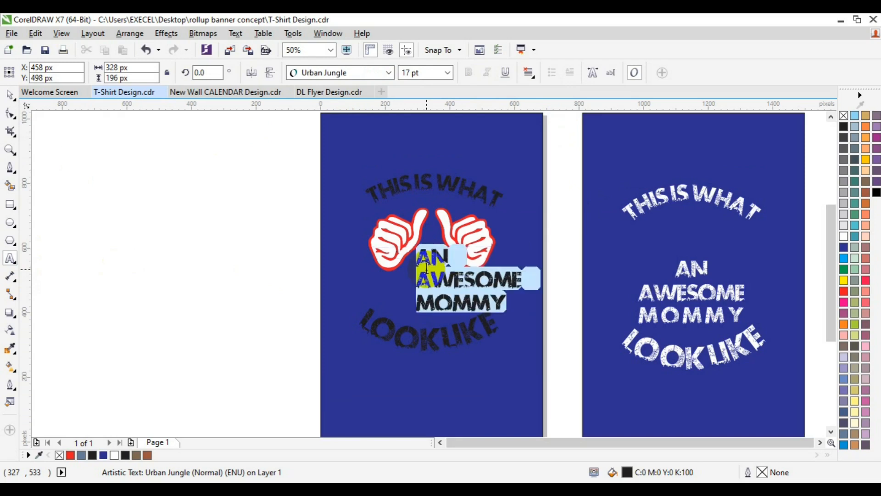
pyautogui.click(533, 77)
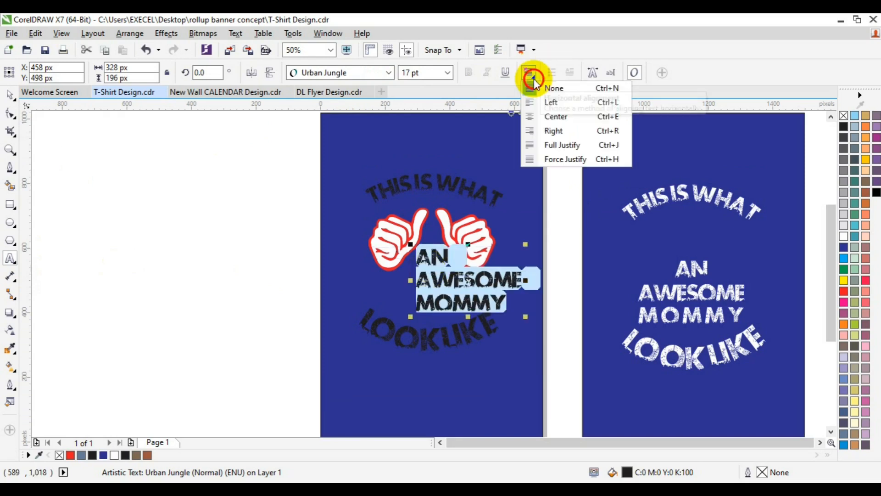
pyautogui.click(556, 117)
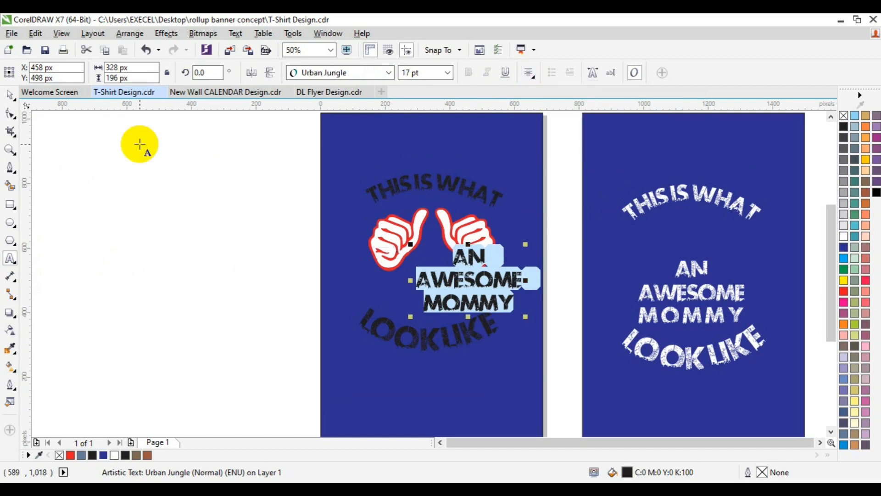
# - Centre the "AN AWESOME MOMMY" text on the page and lower it slightly to about Y 487 px
pyautogui.click(9, 98)
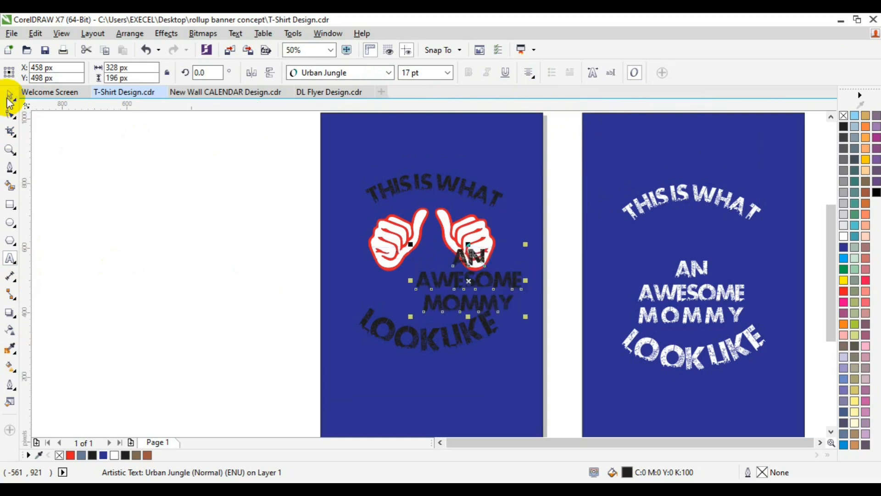
pyautogui.click(6, 97)
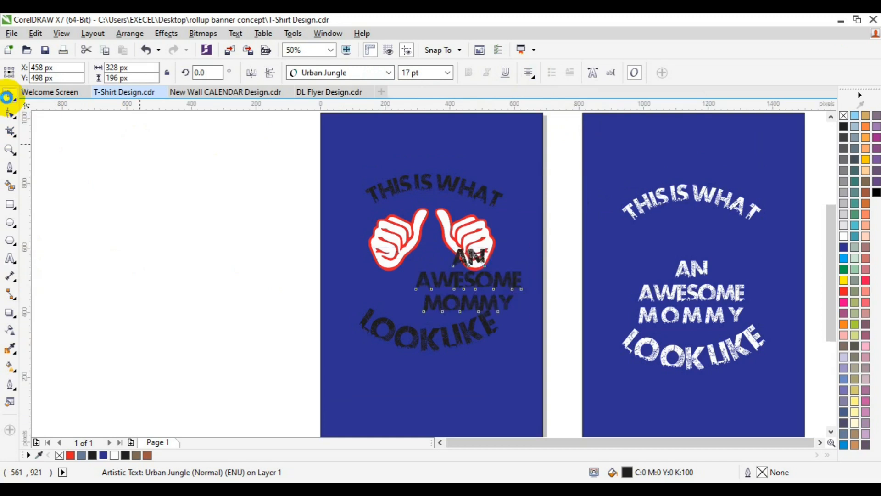
pyautogui.press('p')
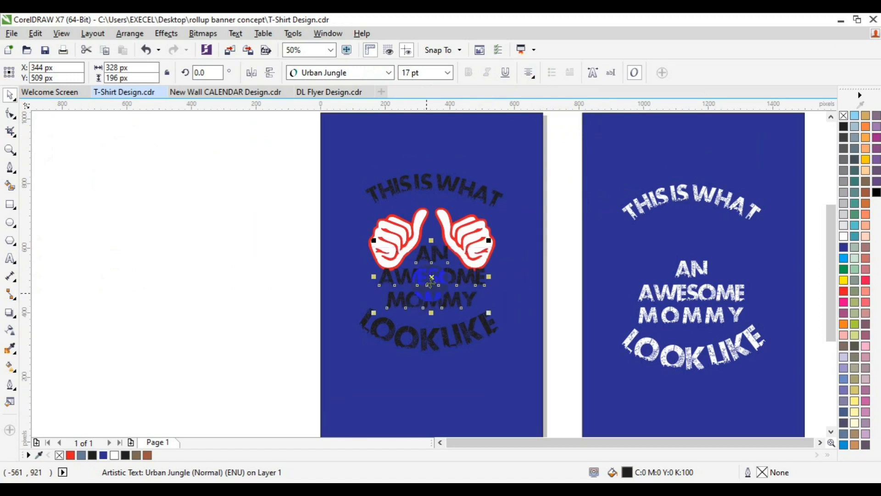
pyautogui.moveTo(431, 278); pyautogui.dragTo(432, 285)
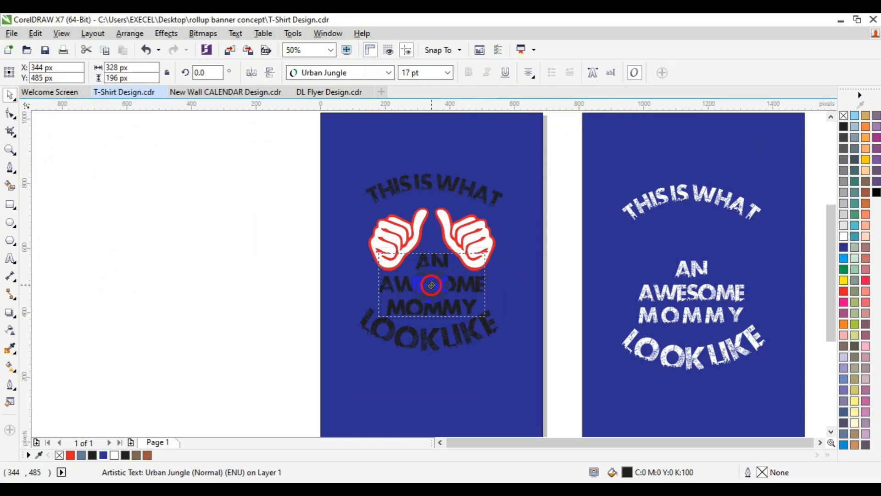
pyautogui.moveTo(432, 284); pyautogui.dragTo(431, 284)
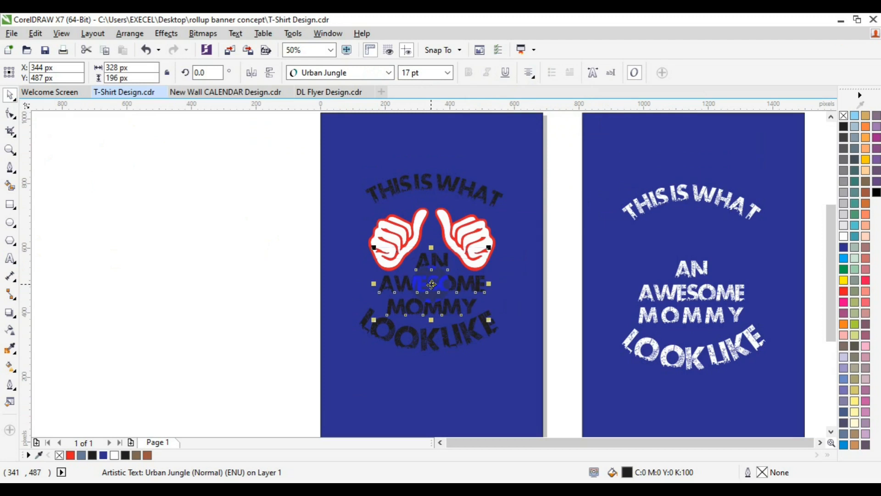
# - Fill "THIS IS WHAT", "AN AWESOME MOMMY" and "LOOK LIKE" with white and group the three texts
pyautogui.keyDown('shift'); pyautogui.click(418, 348); pyautogui.keyUp('shift')
pyautogui.keyDown('shift'); pyautogui.click(448, 187); pyautogui.keyUp('shift')
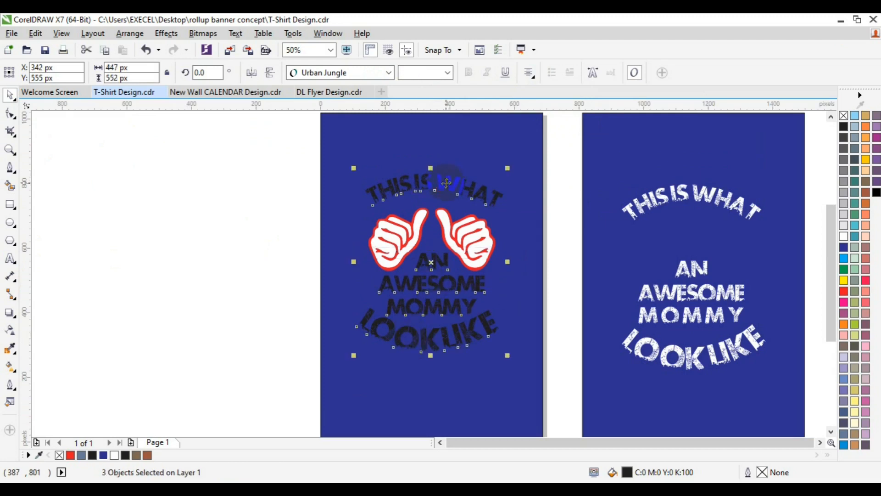
pyautogui.click(113, 455)
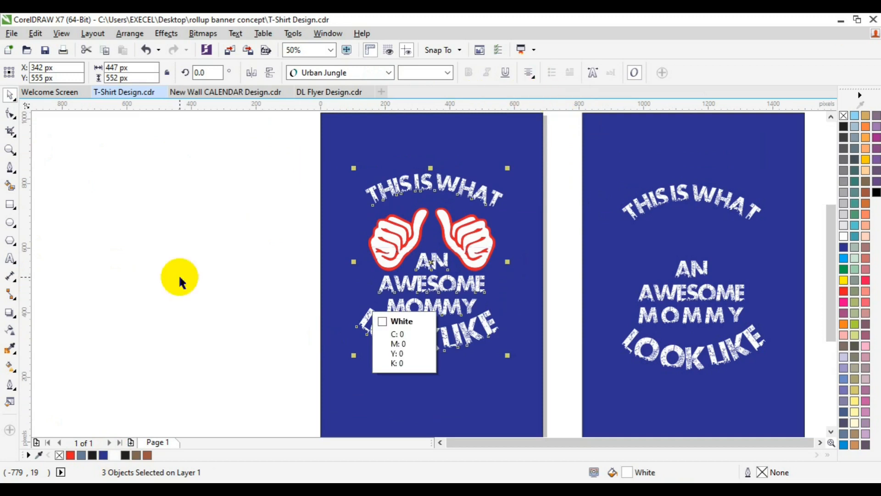
pyautogui.hotkey('ctrl', 'g')
pyautogui.click(232, 267)
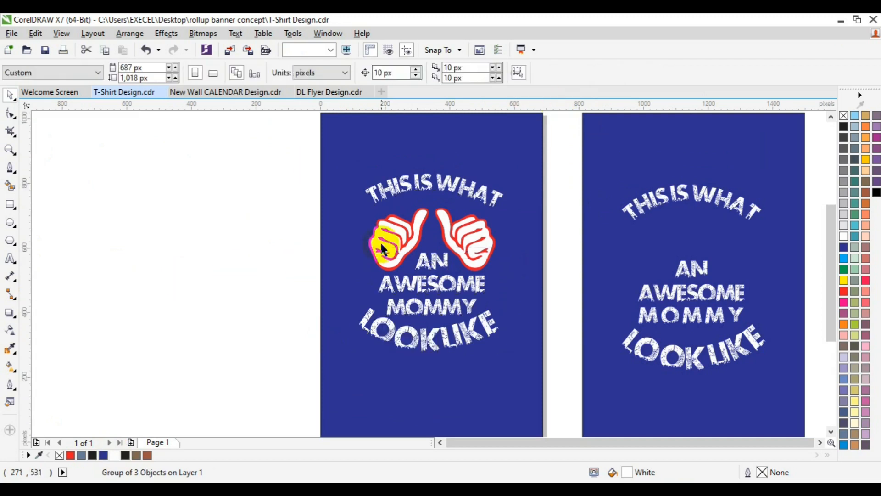
# - Group the thumbs-up hands with the white text group and centre the combined design on the page
pyautogui.click(385, 257)
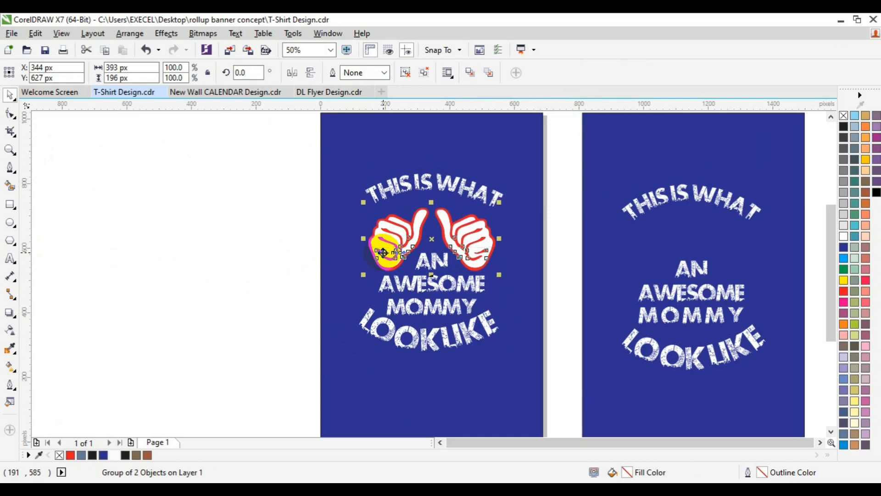
pyautogui.keyDown('shift'); pyautogui.click(397, 293); pyautogui.keyUp('shift')
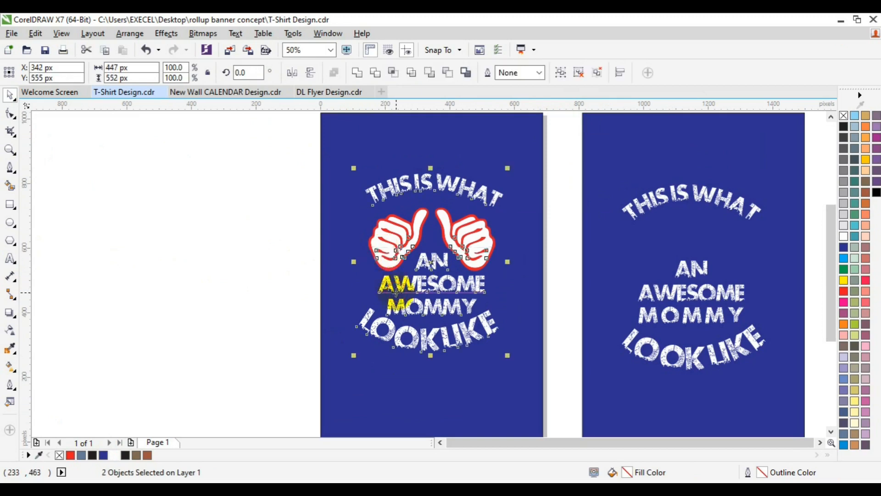
pyautogui.click(562, 73)
pyautogui.click(563, 76)
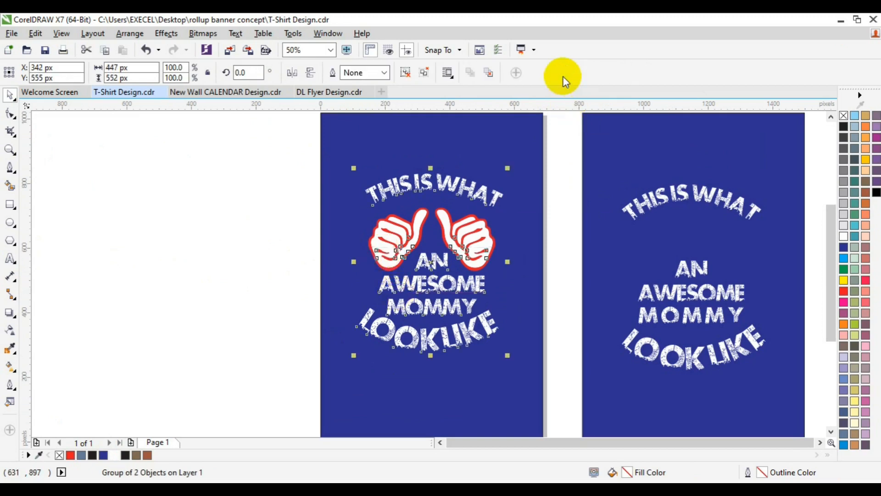
pyautogui.press('p')
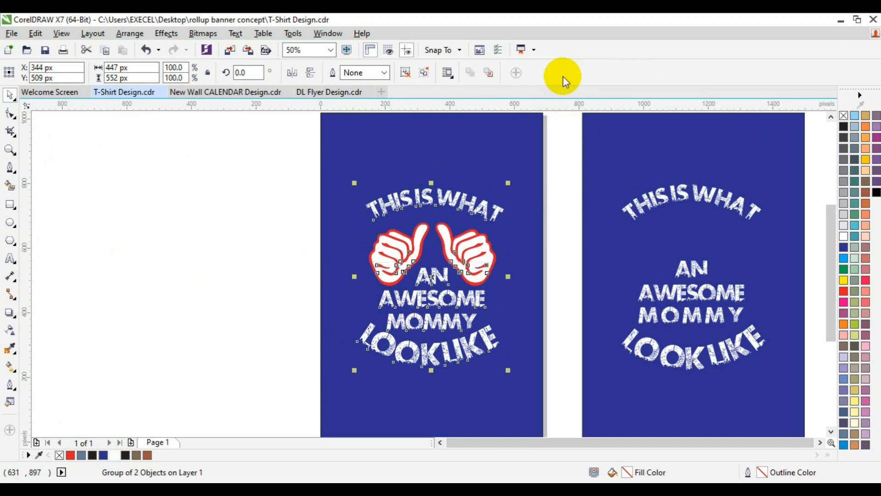
# - Delete the reference design beside the page, including its white texts and the blue background rectangle
pyautogui.moveTo(564, 123); pyautogui.dragTo(806, 373)
pyautogui.press('Delete')
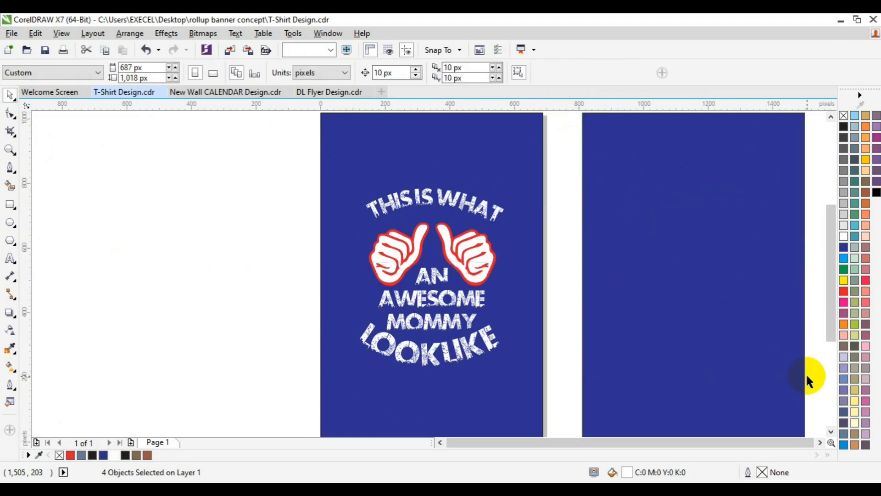
pyautogui.click(769, 381)
pyautogui.press('Delete')
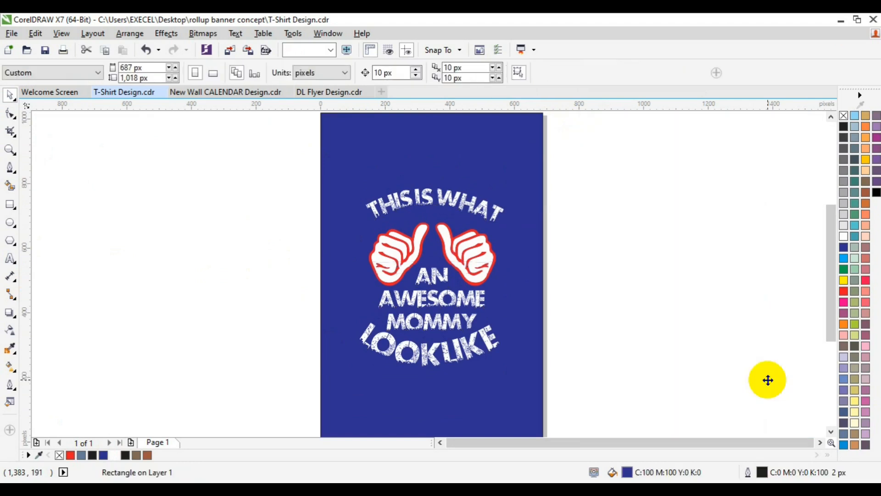